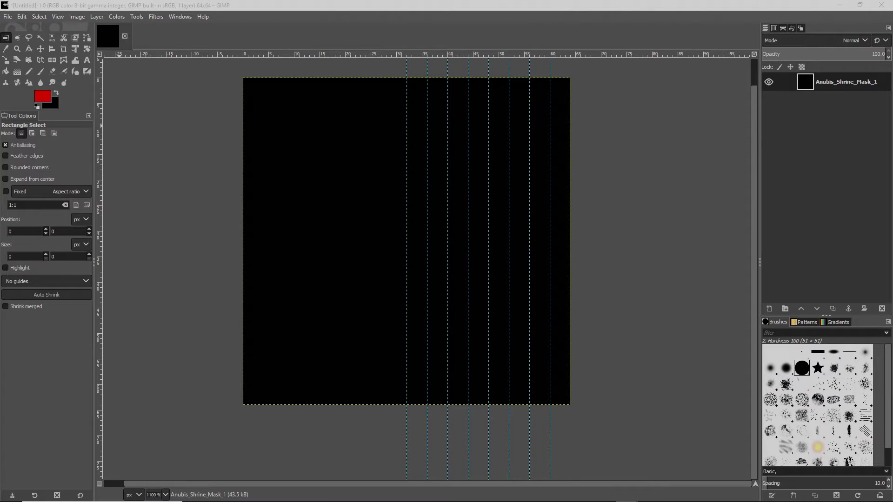
# Add a vertical guide at 58 px to the 64×64 mask and set white as the fill colour
pyautogui.press('Return')
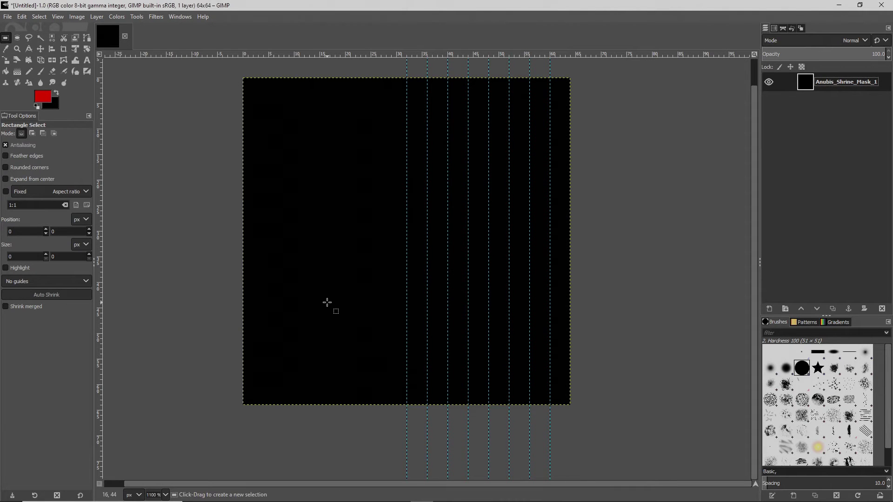
pyautogui.hotkey('ctrl', 'shift', 'f')
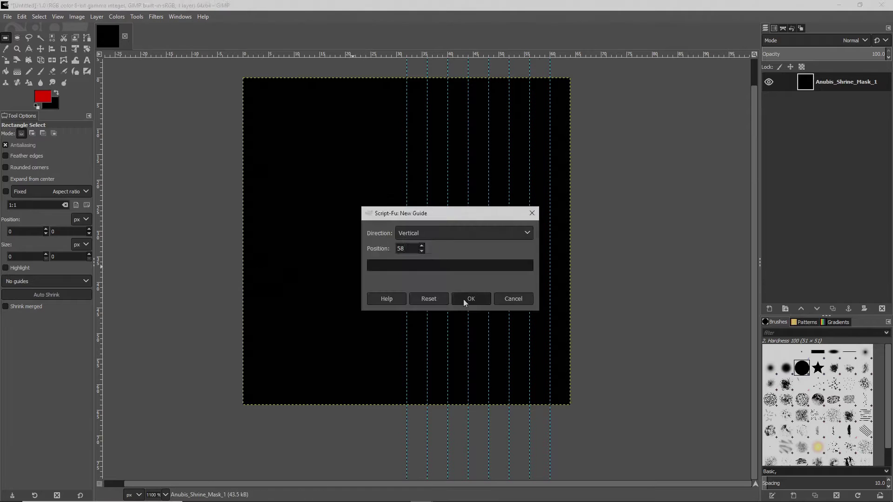
pyautogui.click(464, 299)
pyautogui.press('d')
pyautogui.press('x')
pyautogui.hotkey('shift', 'b')
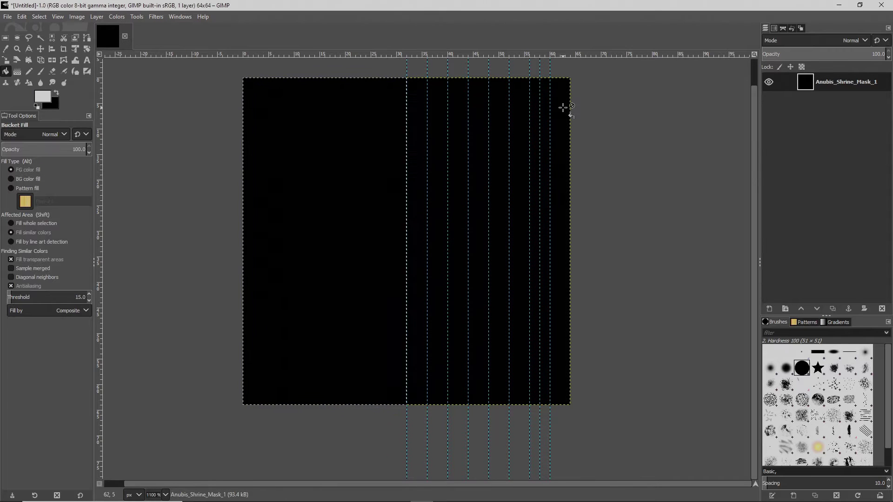
# Duplicate the mask layer, hide the copies, and fill the bottom layer's first column white
pyautogui.rightClick(791, 83)
pyautogui.click(785, 188)
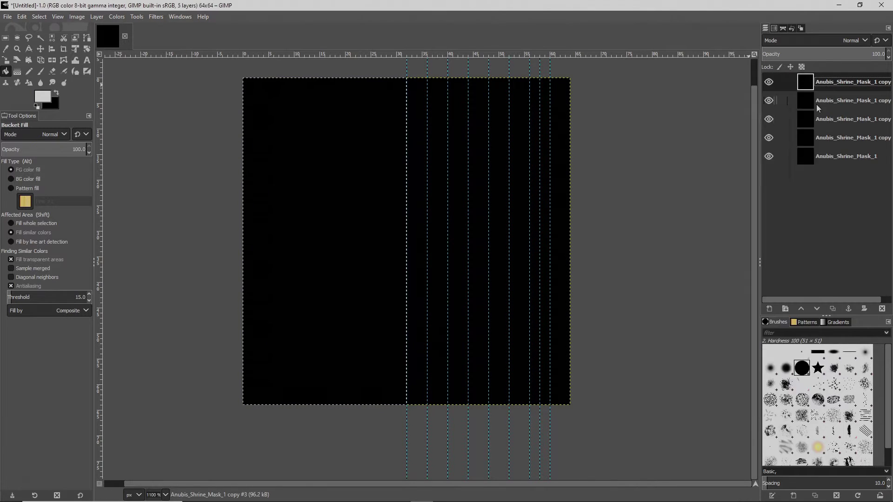
pyautogui.keyDown('shift'); pyautogui.click(769, 212); pyautogui.keyUp('shift')
pyautogui.click(847, 212)
pyautogui.click(399, 219)
pyautogui.keyDown('ctrl'); pyautogui.scroll(2, 319, 230); pyautogui.keyUp('ctrl')
pyautogui.keyDown('ctrl'); pyautogui.scroll(2, 309, 229); pyautogui.keyUp('ctrl')
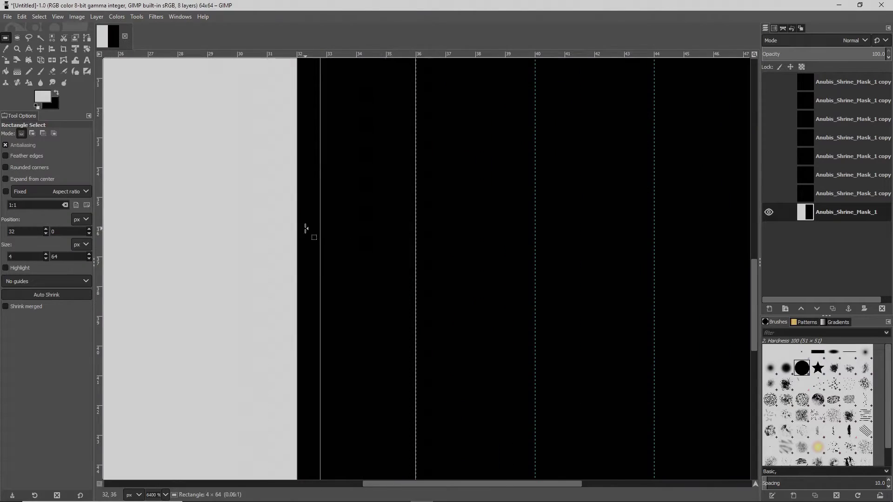
pyautogui.click(361, 240)
# Select the next guide columns on the copy layers and fill each white
pyautogui.press('r')
pyautogui.keyDown('ctrl'); pyautogui.scroll(-2, 375, 219); pyautogui.keyUp('ctrl')
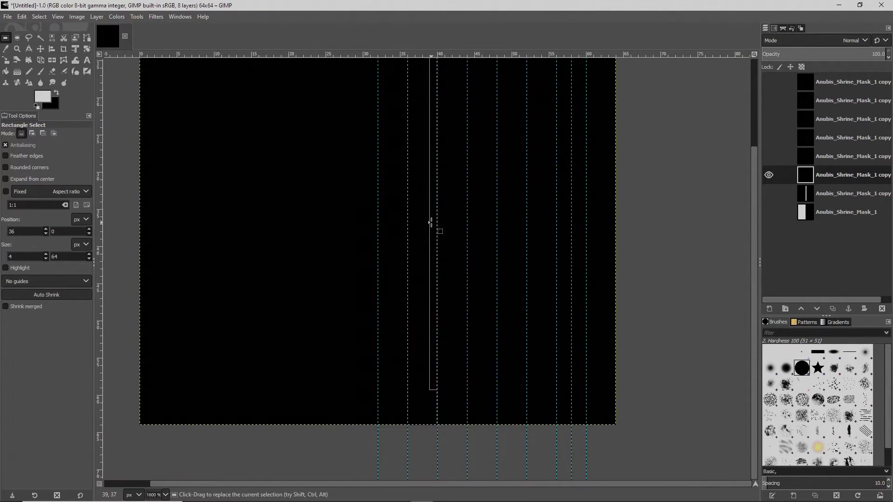
pyautogui.hotkey('ctrl', ',')
pyautogui.keyDown('shift'); pyautogui.click(769, 156); pyautogui.keyUp('shift')
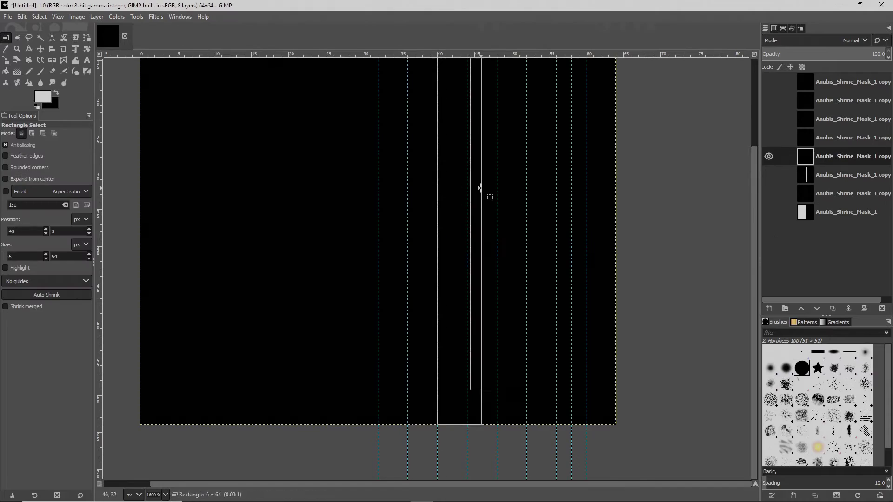
pyautogui.keyDown('shift'); pyautogui.click(768, 138); pyautogui.keyUp('shift')
pyautogui.moveTo(449, 180); pyautogui.dragTo(476, 209)
pyautogui.keyDown('shift'); pyautogui.click(769, 137); pyautogui.keyUp('shift')
pyautogui.keyDown('ctrl'); pyautogui.scroll(2, 495, 255); pyautogui.keyUp('ctrl')
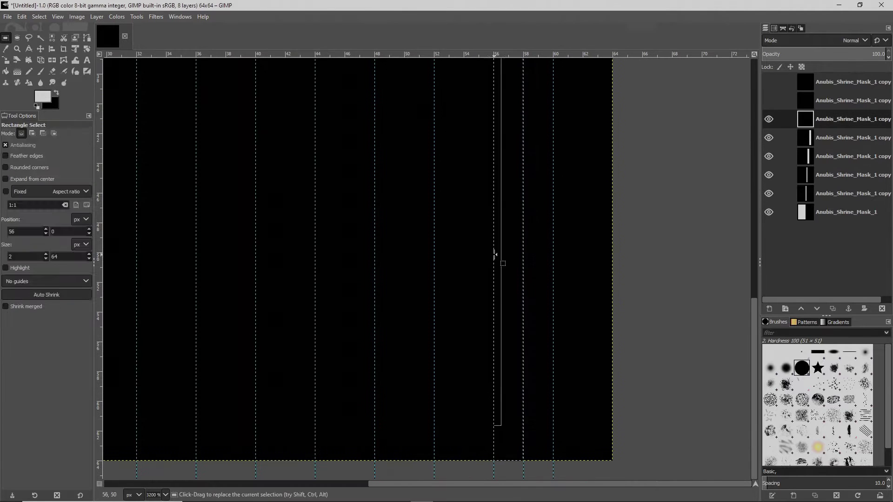
pyautogui.moveTo(541, 185); pyautogui.dragTo(605, 256)
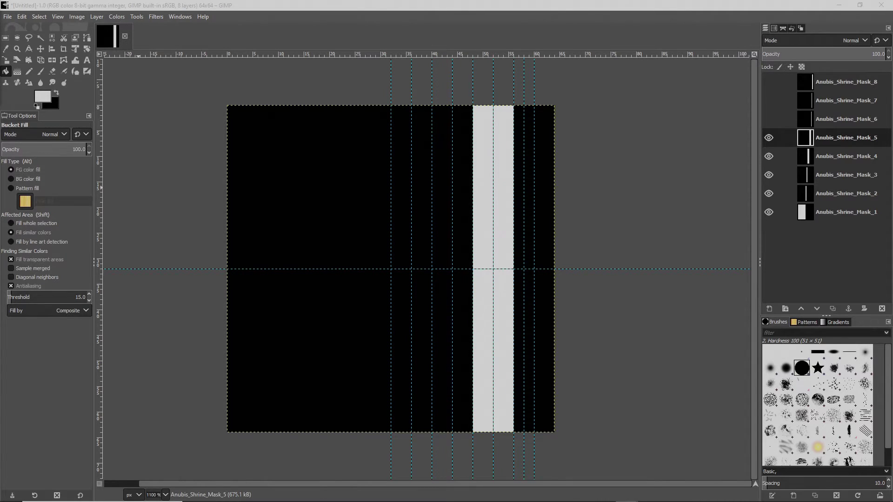
# Paint black bands across the white columns with the Pencil tool
pyautogui.keyDown('ctrl'); pyautogui.scroll(5, 438, 227); pyautogui.keyUp('ctrl')
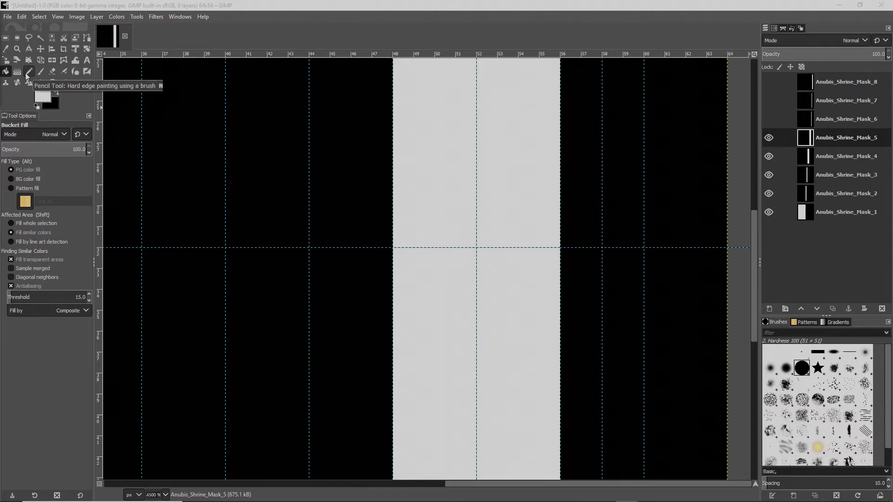
pyautogui.click(28, 71)
pyautogui.press('x')
pyautogui.moveTo(487, 258)
pyautogui.mouseDown()
pyautogui.moveTo(508, 264)
pyautogui.moveTo(518, 282)
pyautogui.mouseUp()
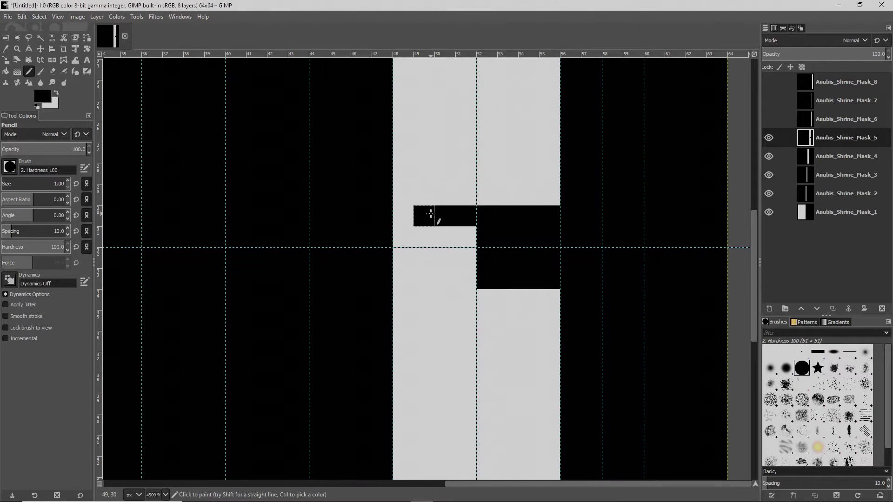
pyautogui.moveTo(431, 214); pyautogui.dragTo(465, 195)
pyautogui.moveTo(465, 277); pyautogui.dragTo(402, 300)
pyautogui.moveTo(400, 121); pyautogui.dragTo(470, 122)
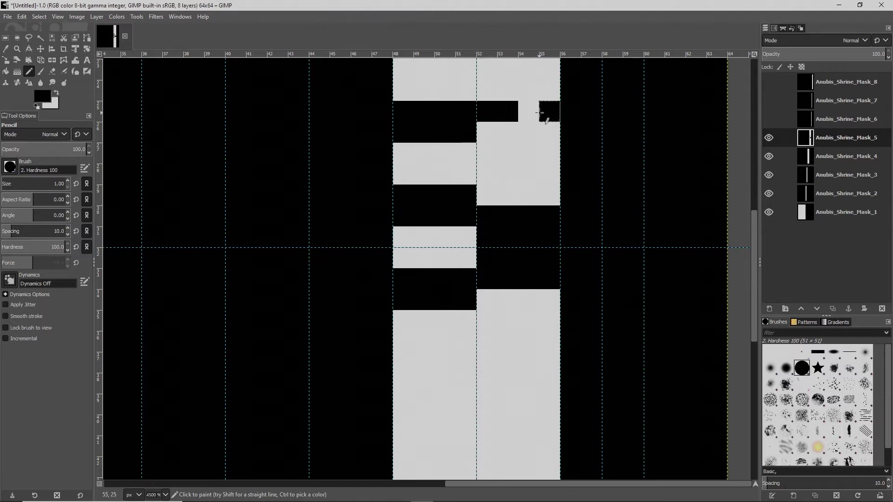
pyautogui.scroll(3, 540, 112)
pyautogui.moveTo(511, 149); pyautogui.dragTo(549, 200)
# Copy the painted block pattern and paste and anchor copies down the column
pyautogui.press('r')
pyautogui.keyDown('ctrl'); pyautogui.scroll(-2, 593, 295); pyautogui.keyUp('ctrl')
pyautogui.moveTo(444, 186); pyautogui.dragTo(475, 285)
pyautogui.hotkey('ctrl', 'c')
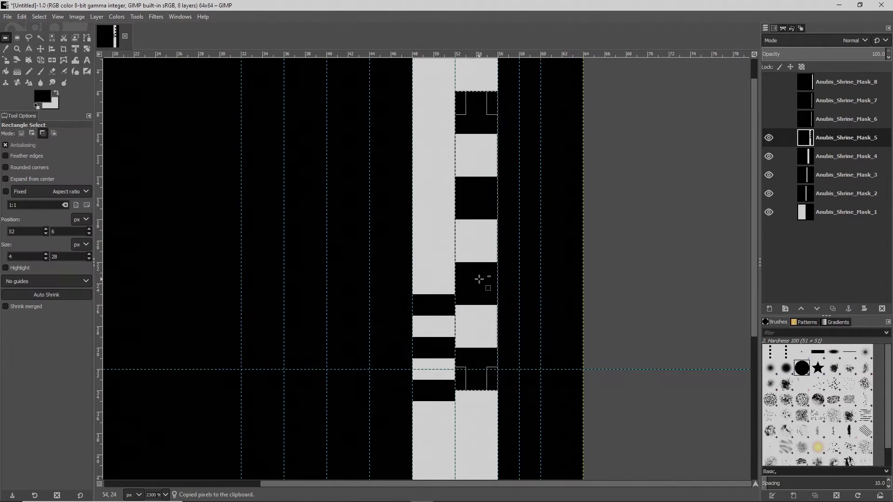
pyautogui.hotkey('ctrl', 'v')
pyautogui.keyDown('ctrl'); pyautogui.scroll(-2, 479, 279); pyautogui.keyUp('ctrl')
pyautogui.scroll(2, 528, 304)
pyautogui.click(468, 142)
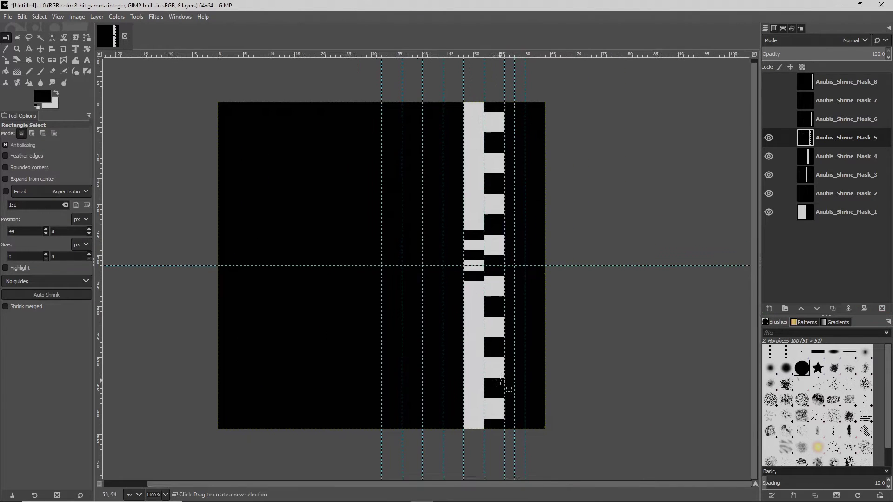
pyautogui.keyDown('ctrl'); pyautogui.scroll(3, 473, 260); pyautogui.keyUp('ctrl')
pyautogui.hotkey('ctrl', 'v')
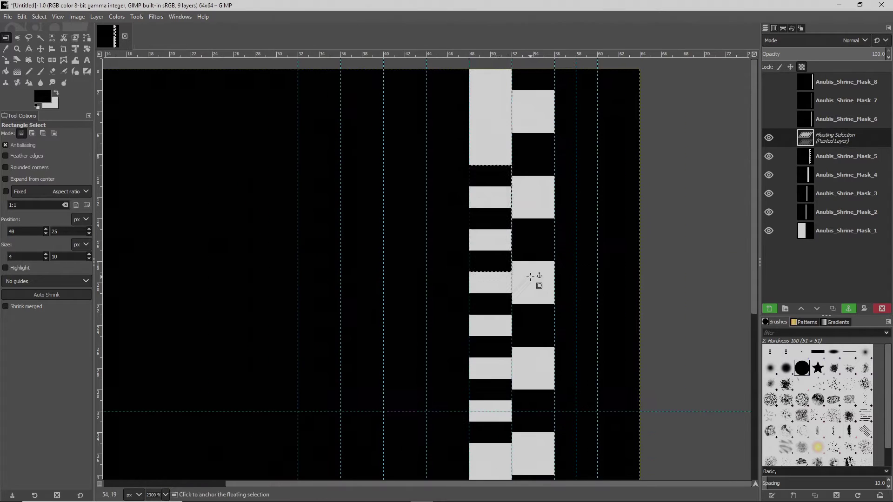
pyautogui.keyDown('ctrl'); pyautogui.scroll(-2, 507, 279); pyautogui.keyUp('ctrl')
pyautogui.keyDown('ctrl'); pyautogui.scroll(-1, 498, 241); pyautogui.keyUp('ctrl')
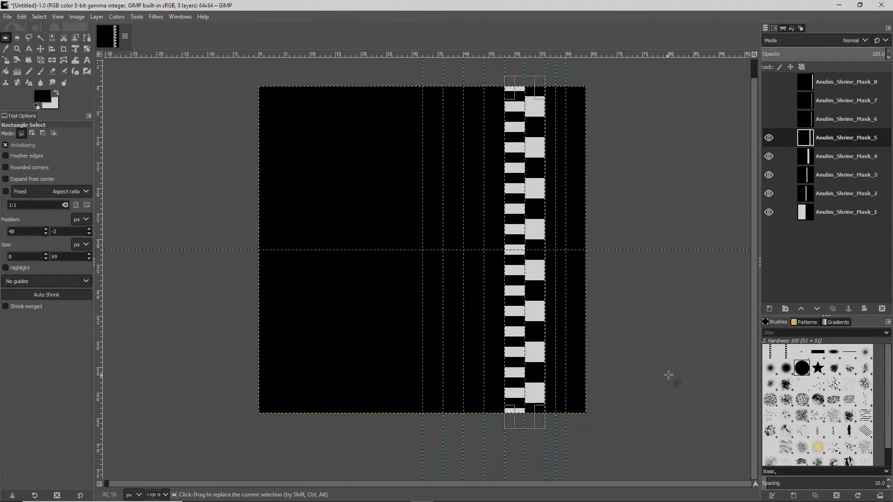
pyautogui.click(587, 249)
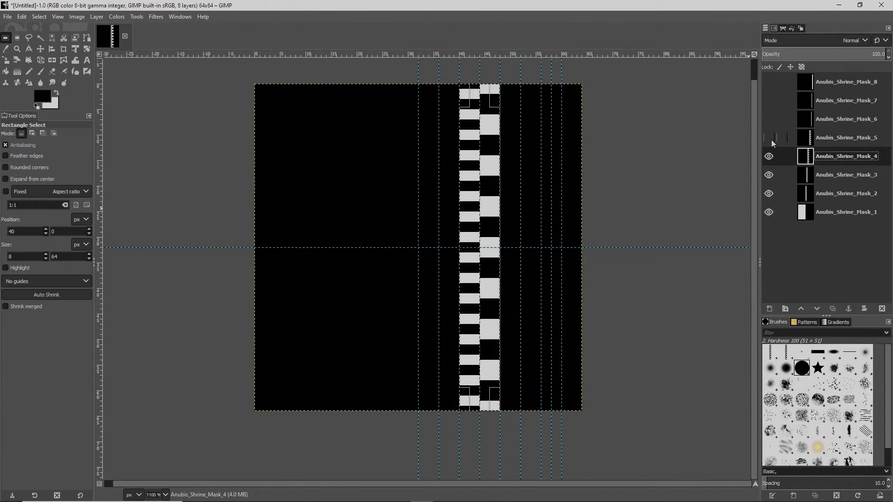
# Rename the mask layers to Anubis_Shrine_Detail_1_Mask onward, starting from the bottom layer
pyautogui.doubleClick(852, 212)
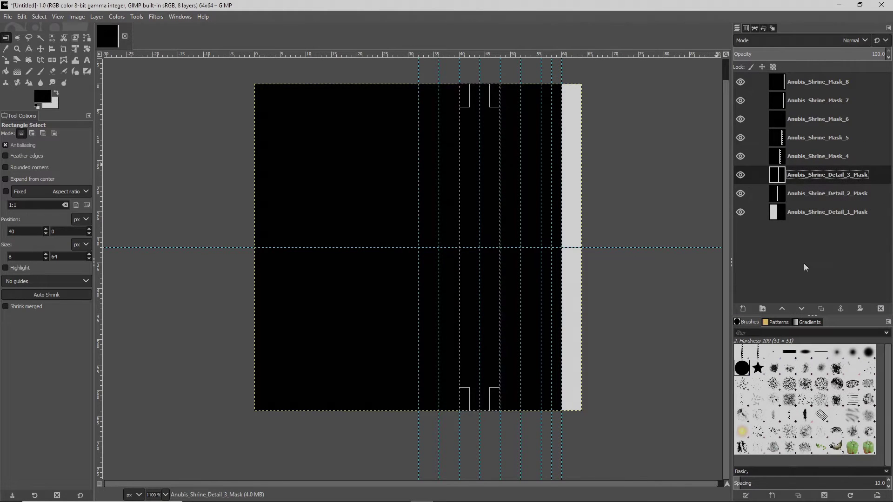
pyautogui.doubleClick(837, 158)
pyautogui.press('Return')
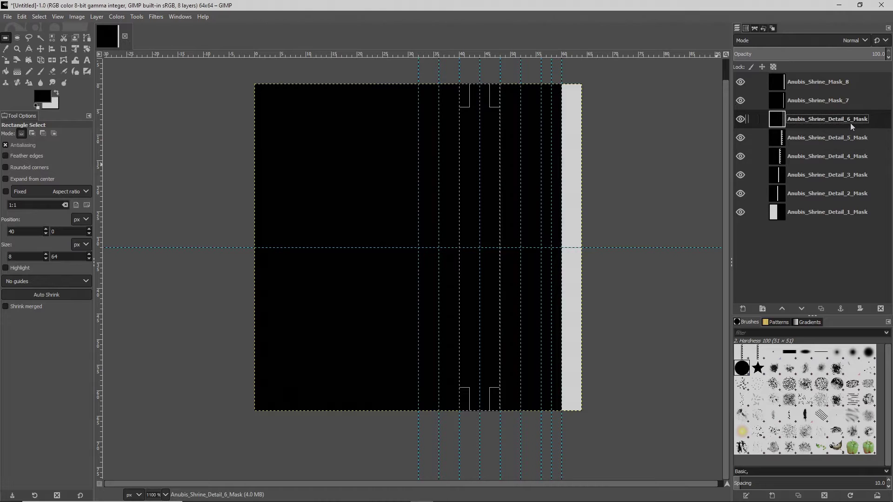
pyautogui.write('Detail_8_')
# Confirm the last layer name and export the top detail masks as PNGs to Tutankhamun Mask
pyautogui.press('Return')
pyautogui.hotkey('ctrl', 'shift', 'e')
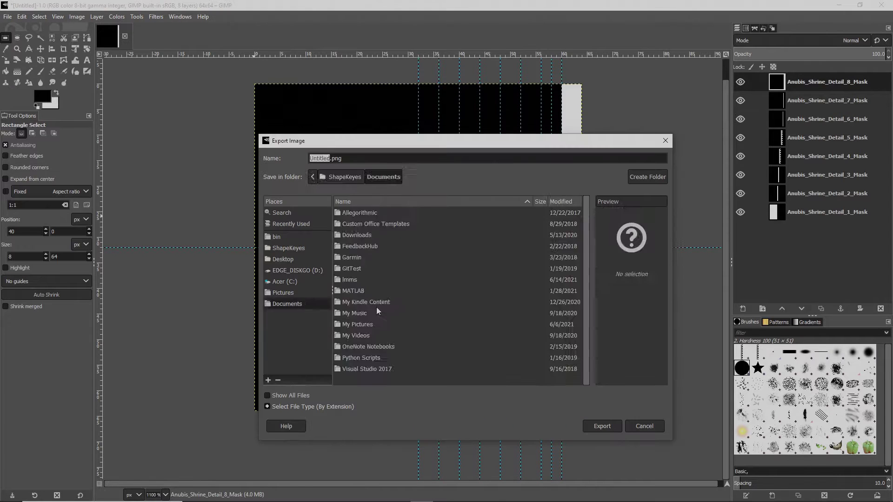
pyautogui.click(600, 425)
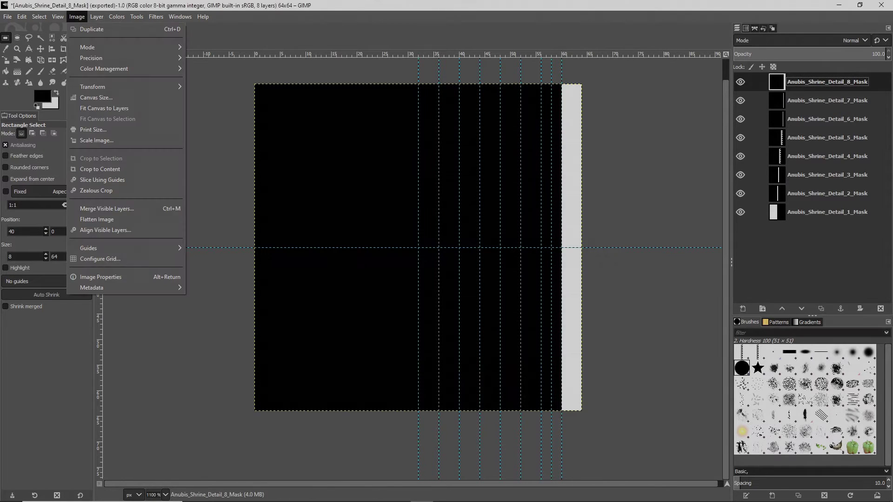
pyautogui.click(741, 81)
pyautogui.click(7, 16)
pyautogui.click(28, 161)
pyautogui.click(600, 425)
# Export the remaining detail masks down to Anubis_Shrine_Detail_1_Mask.png, hiding each after export
pyautogui.click(741, 100)
pyautogui.click(7, 17)
pyautogui.click(27, 162)
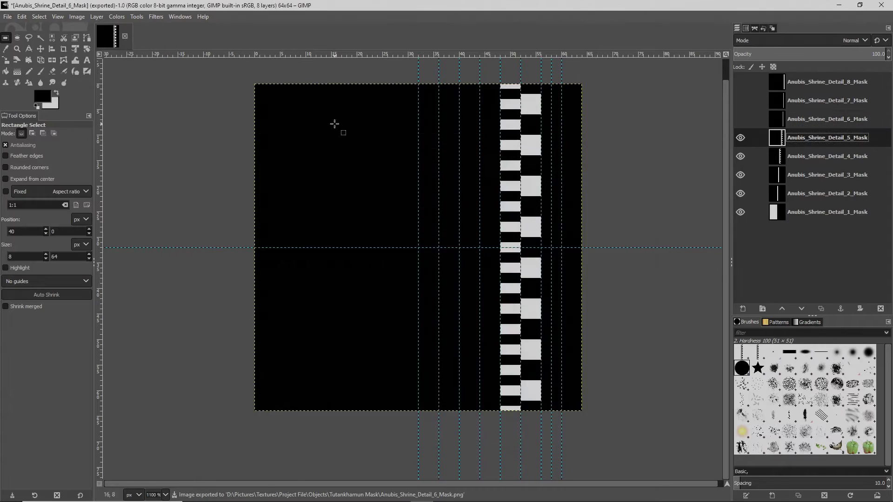
pyautogui.click(600, 424)
pyautogui.click(451, 357)
pyautogui.click(740, 174)
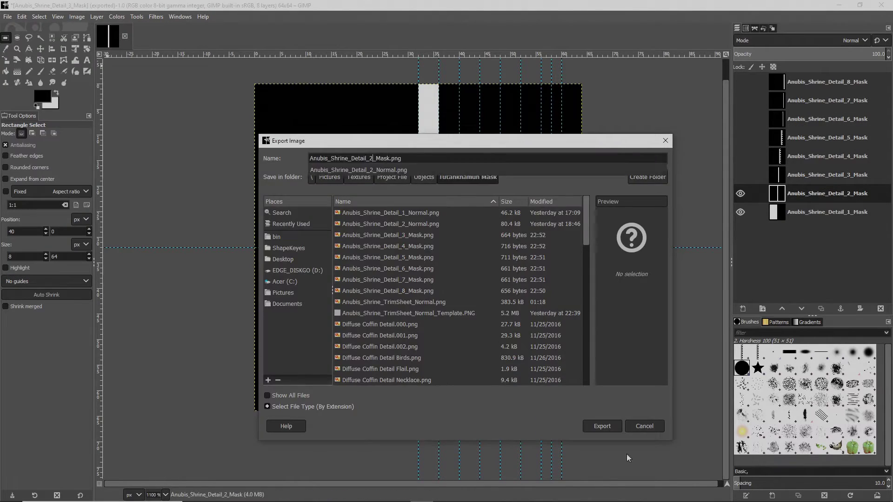
pyautogui.click(602, 426)
pyautogui.click(741, 193)
pyautogui.click(828, 212)
pyautogui.hotkey('ctrl', 'shift', 'e')
pyautogui.click(602, 426)
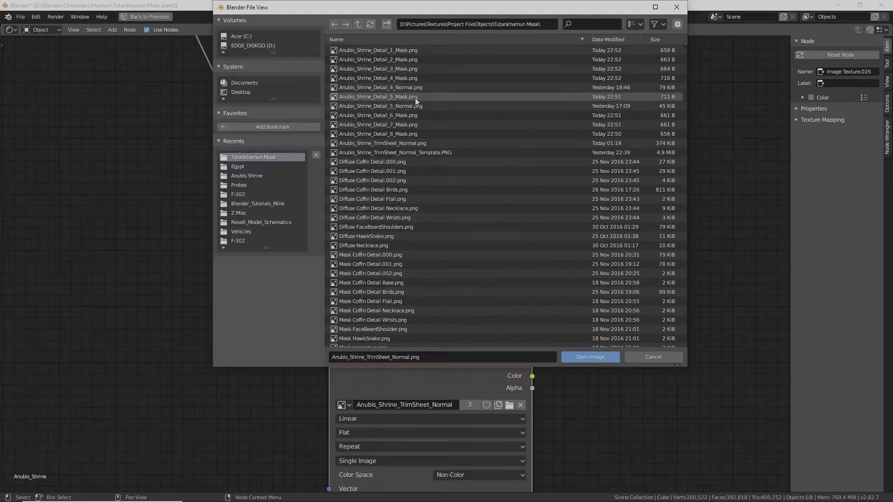
# Load Anubis_Shrine_Detail_5_Mask.png into the Image Texture node and set its colour space to Non-Color
pyautogui.doubleClick(415, 101)
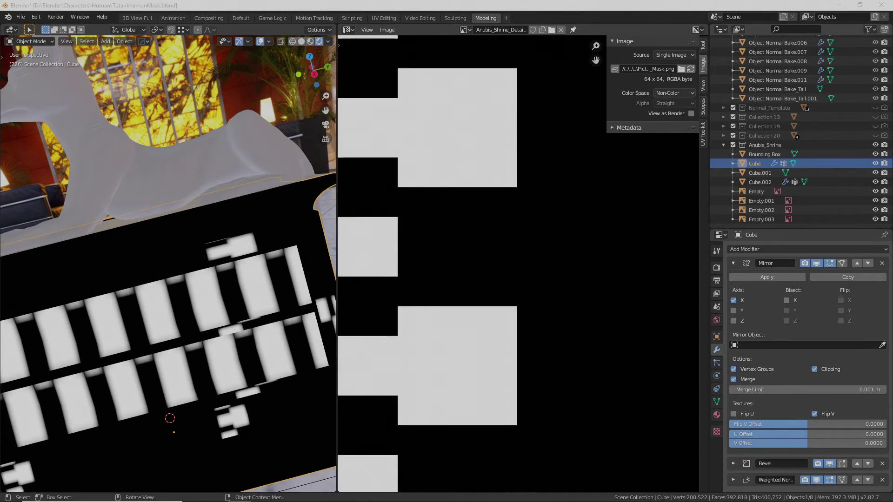
pyautogui.click(504, 303)
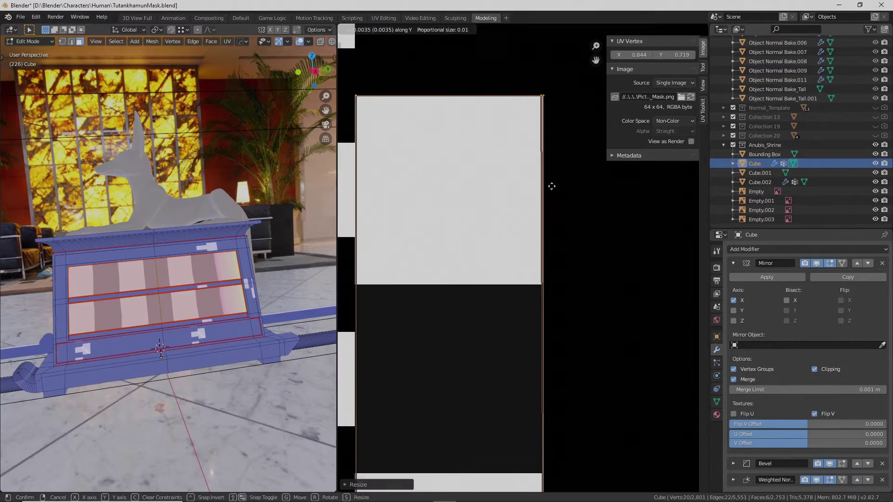
# Slide the panel UVs along X and rotate them into vertical strips over the mask
pyautogui.moveTo(517, 169); pyautogui.dragTo(543, 409)
pyautogui.scroll(5, 521, 239)
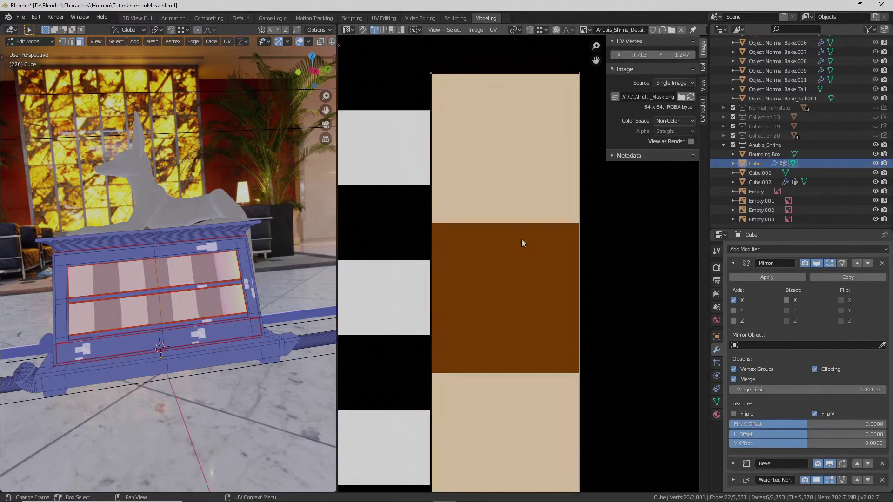
pyautogui.press('g')
pyautogui.press('x')
pyautogui.click(570, 305)
pyautogui.scroll(-8, 568, 419)
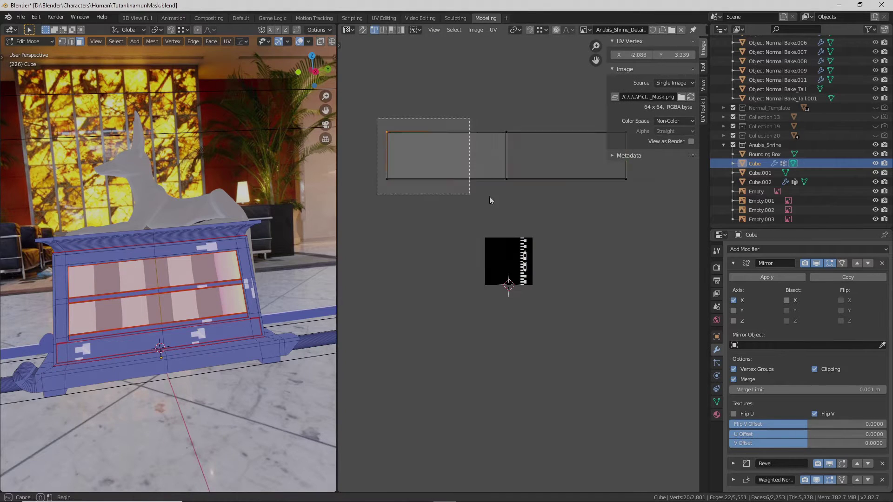
pyautogui.press('r')
# Zoom and orbit the viewport to inspect the shrine's side
pyautogui.scroll(8, 581, 271)
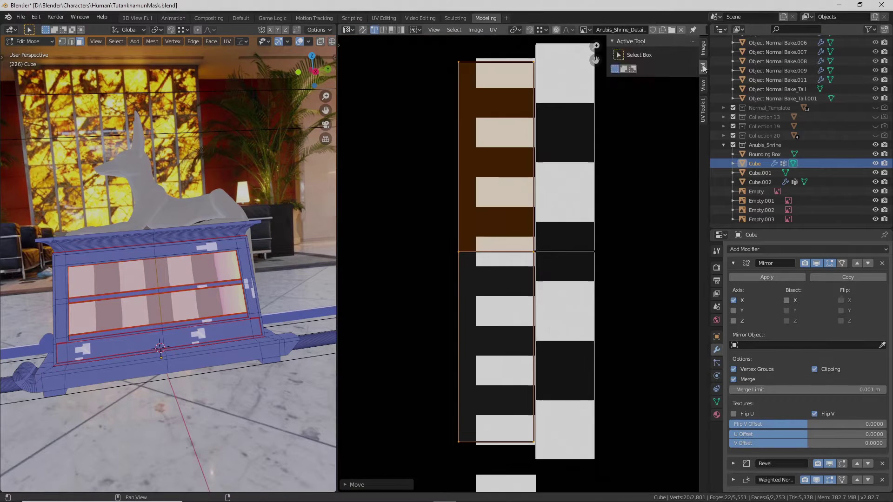
pyautogui.scroll(2, 582, 272)
pyautogui.scroll(5, 581, 272)
pyautogui.scroll(2, 492, 303)
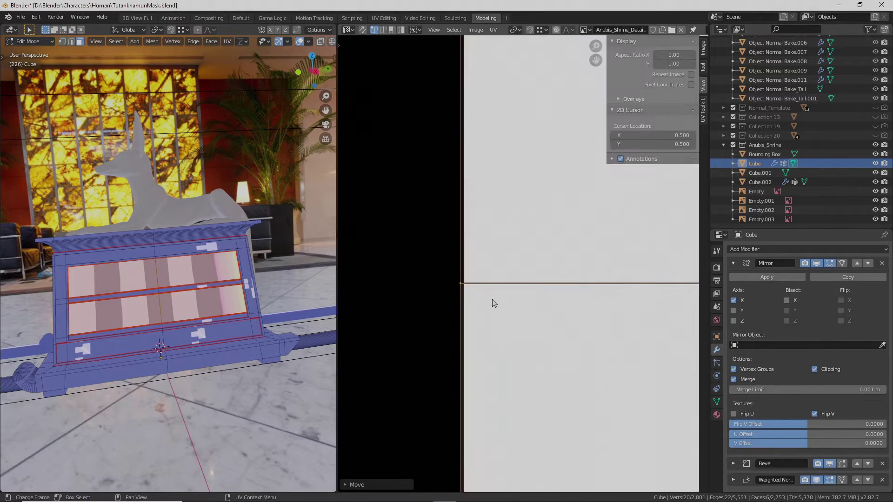
pyautogui.scroll(-6, 550, 400)
pyautogui.scroll(5, 550, 400)
pyautogui.scroll(-2, 504, 319)
pyautogui.scroll(2, 504, 319)
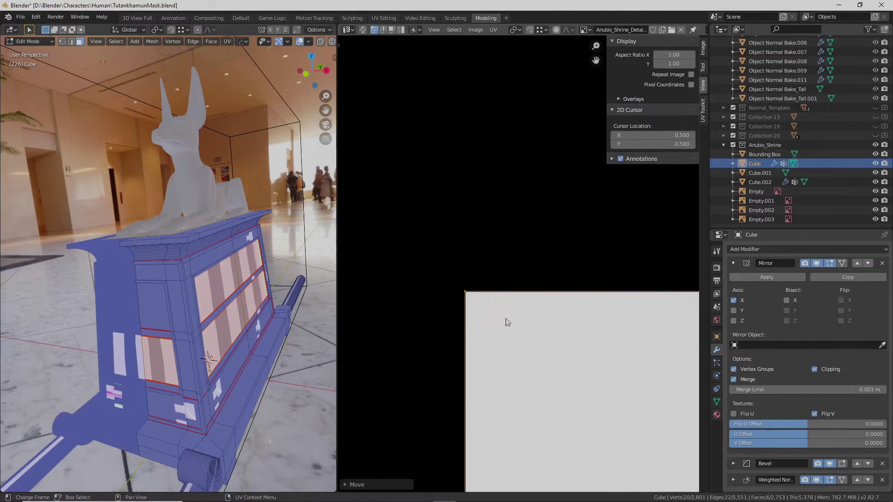
pyautogui.scroll(-6, 504, 319)
pyautogui.moveTo(102, 279); pyautogui.dragTo(135, 285, button='middle')
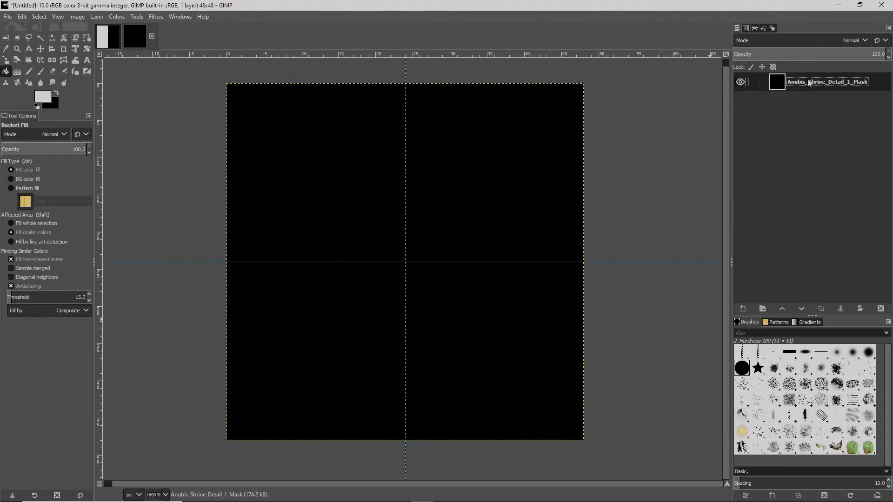
# Add vertical guides to the 48×48 mask, including one at 44 px
pyautogui.click(78, 22)
pyautogui.click(242, 259)
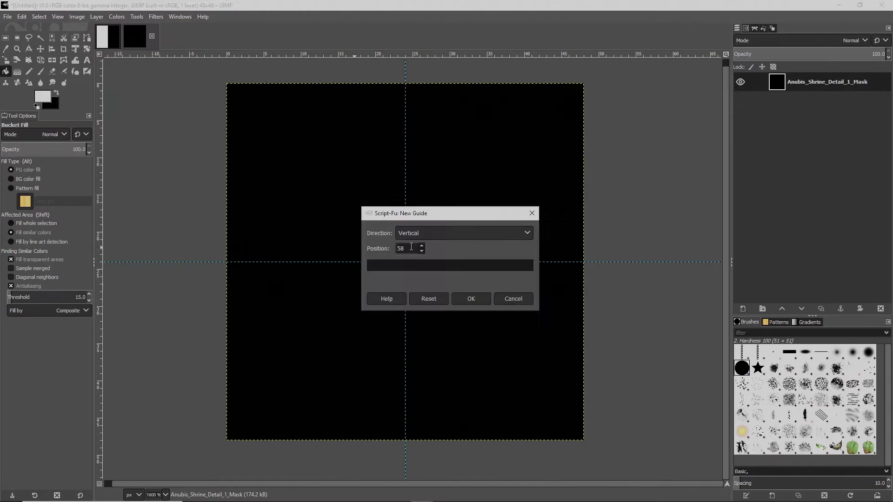
pyautogui.click(470, 298)
pyautogui.hotkey('ctrl', 'shift', 'f')
pyautogui.click(471, 298)
pyautogui.click(261, 255)
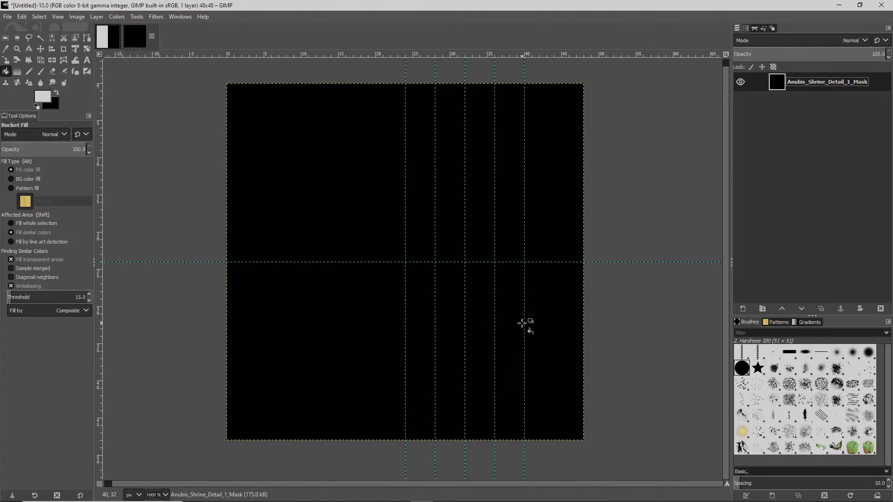
pyautogui.press('Return')
pyautogui.hotkey('ctrl', 'shift', 'f')
pyautogui.write('44')
pyautogui.click(470, 298)
pyautogui.hotkey('ctrl', 'shift', 'f')
pyautogui.press('Return')
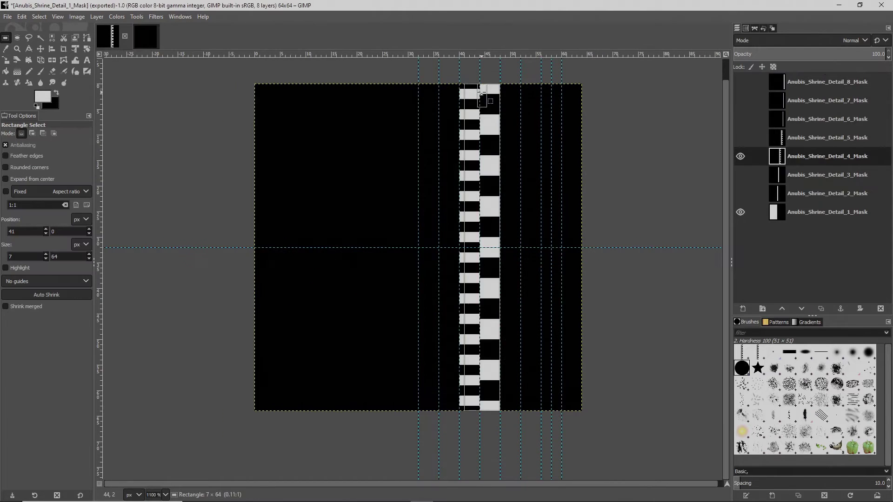
# Paste the stripes as a new layer, re-export Anubis_Shrine_Detail_5_Mask.png over the old file, and return to Blender
pyautogui.hotkey('ctrl', 'v')
pyautogui.hotkey('shift', 'ctrl', 'n')
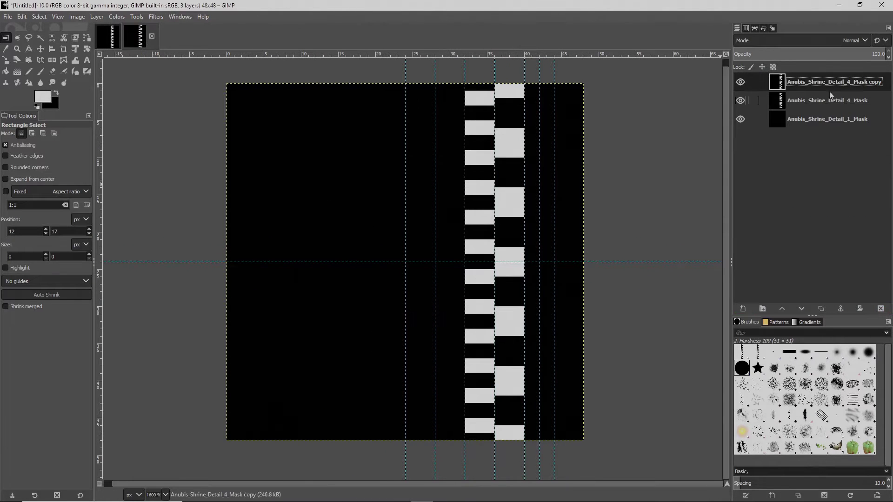
pyautogui.click(7, 17)
pyautogui.click(47, 160)
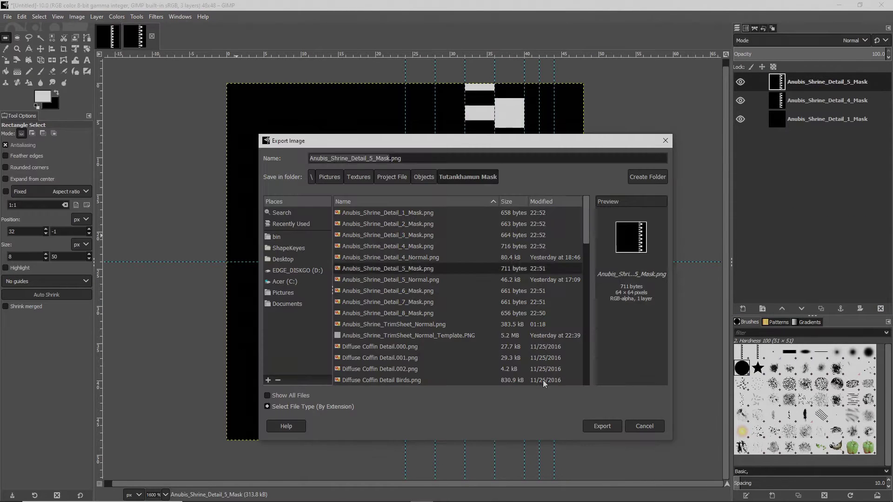
pyautogui.press('Return')
pyautogui.press('Return')
pyautogui.click(8, 16)
pyautogui.click(46, 160)
pyautogui.press('Return')
pyautogui.press('Return')
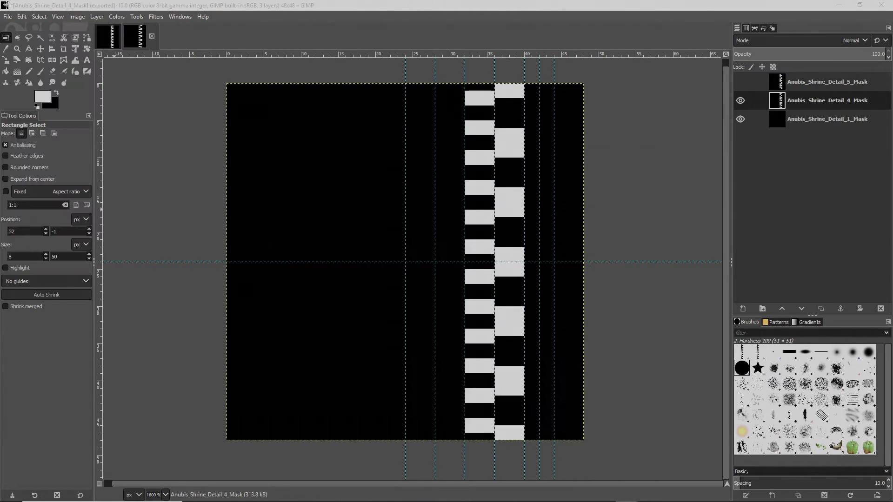
pyautogui.hotkey('alt', 'Tab')
pyautogui.click(346, 29)
pyautogui.press('Escape')
# Reload the updated mask image and inspect the UVs in a maximised UV Editor
pyautogui.hotkey('alt', 'r')
pyautogui.scroll(6, 545, 298)
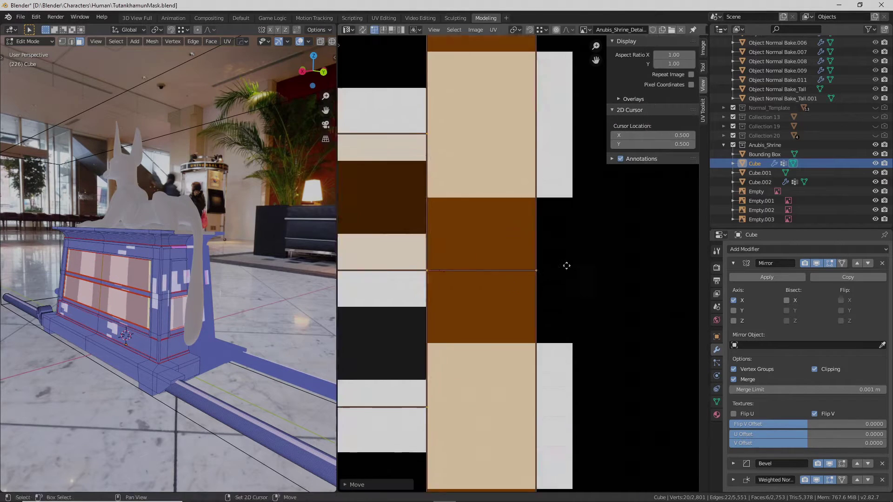
pyautogui.scroll(-3, 545, 300)
pyautogui.scroll(5, 538, 329)
pyautogui.scroll(-3, 484, 358)
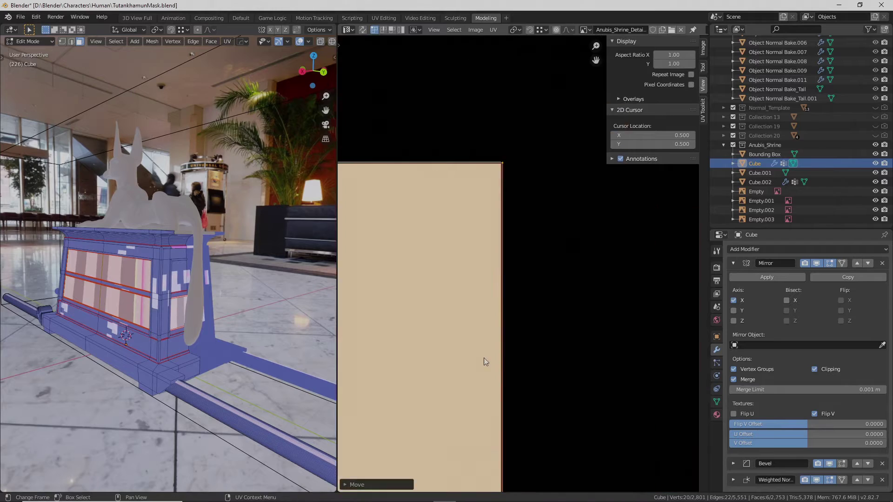
pyautogui.scroll(3, 525, 371)
pyautogui.hotkey('ctrl', 'space')
pyautogui.scroll(-3, 410, 392)
pyautogui.scroll(3, 409, 393)
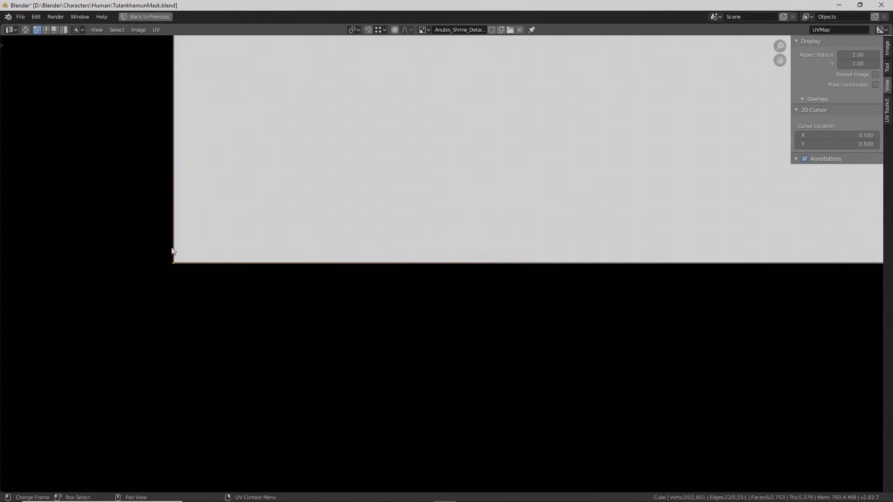
pyautogui.scroll(-3, 629, 366)
pyautogui.scroll(-2, 438, 259)
pyautogui.scroll(-3, 437, 260)
pyautogui.hotkey('ctrl', 'space')
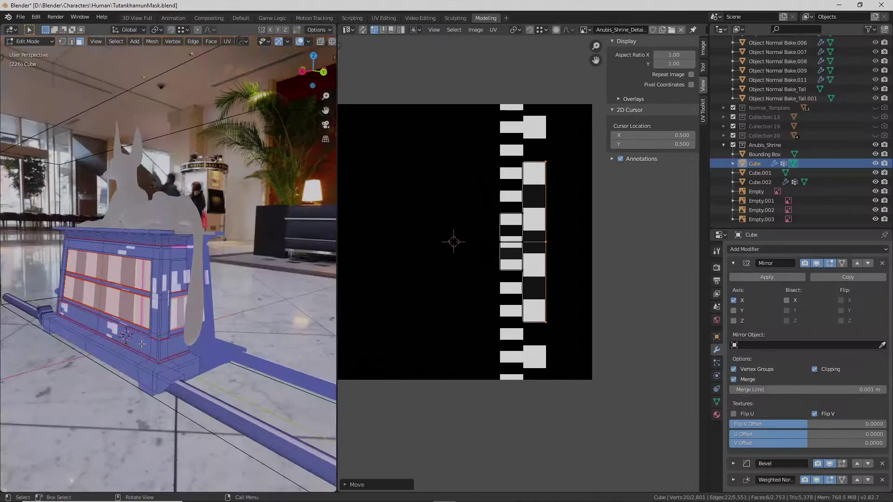
# Set the Mapping node rotation to -90° and its Y scale to 24
pyautogui.hotkey('shift', 'F3')
pyautogui.press('g')
pyautogui.click(376, 212)
pyautogui.scroll(4, 376, 212)
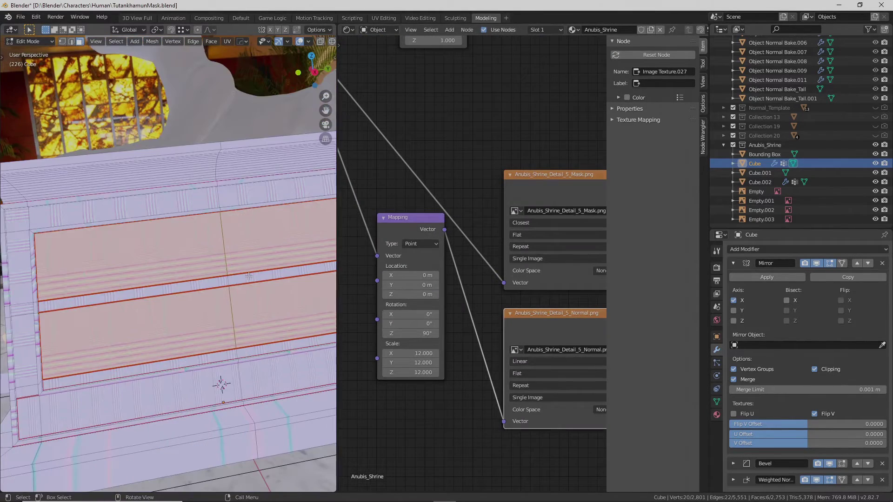
pyautogui.press('-')
pyautogui.moveTo(395, 364); pyautogui.dragTo(405, 364)
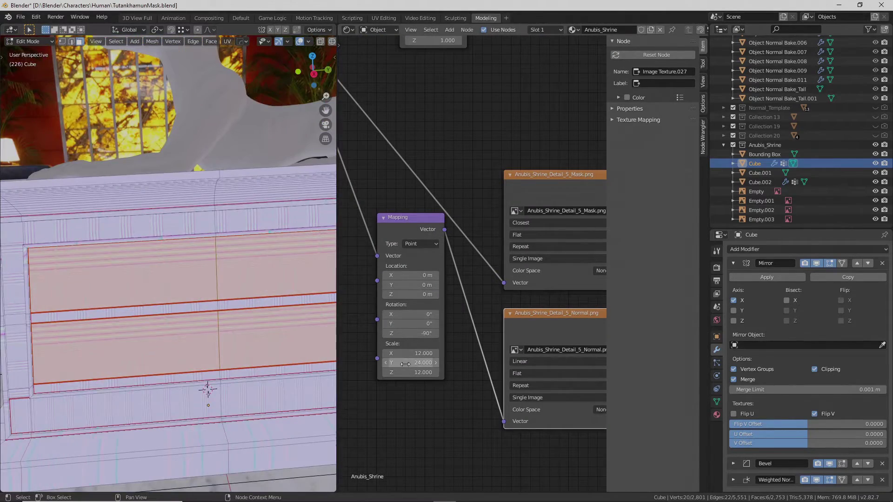
pyautogui.moveTo(321, 354); pyautogui.dragTo(268, 349, button='middle')
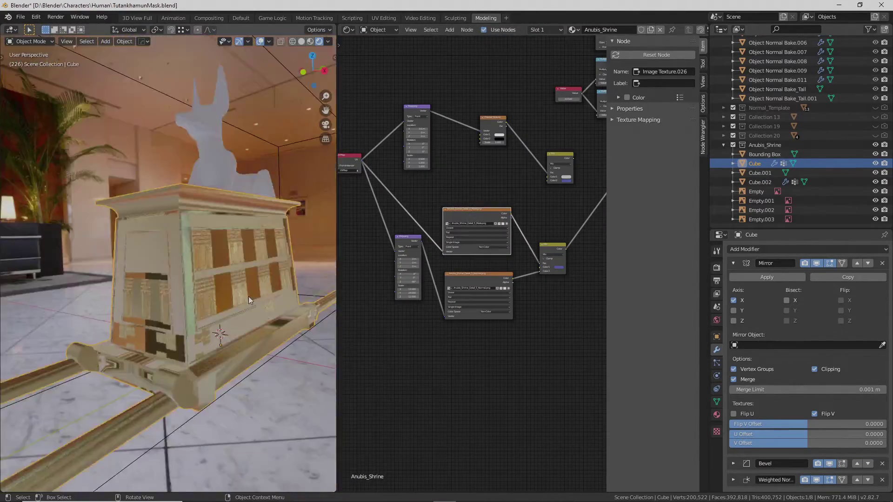
pyautogui.moveTo(248, 296)
pyautogui.mouseDown(button='middle')
pyautogui.moveTo(188, 260)
pyautogui.moveTo(290, 303)
pyautogui.mouseUp(button='middle')
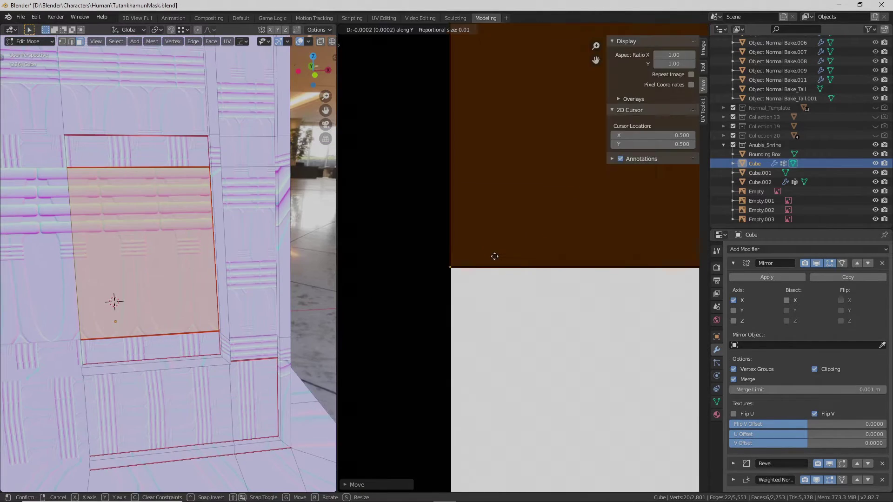
# Confirm the panel UVs on the stripe blocks, save the Blender file, and return to GIMP
pyautogui.click(495, 257)
pyautogui.scroll(-2, 509, 263)
pyautogui.scroll(-4, 561, 341)
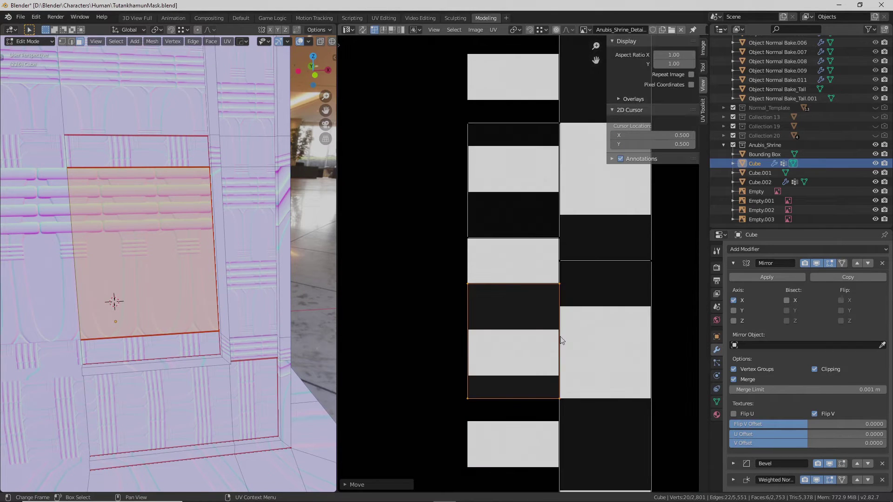
pyautogui.hotkey('ctrl', 's')
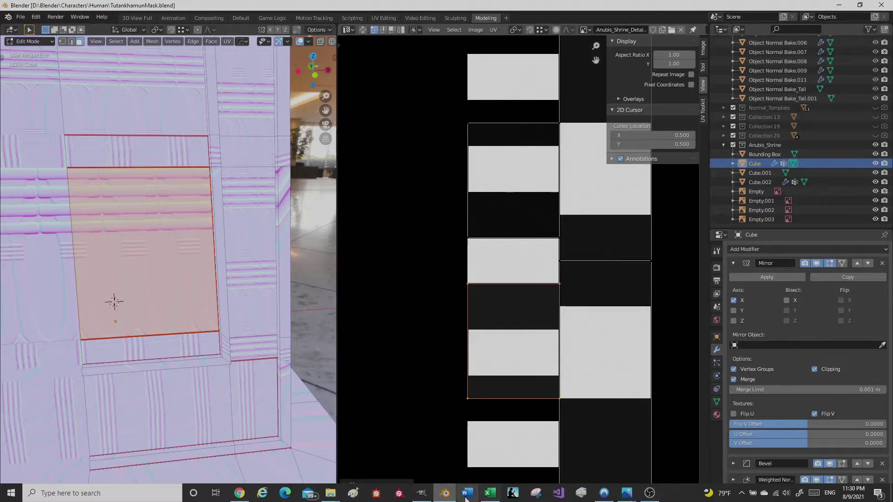
pyautogui.click(466, 496)
# Anchor the pasted stripes, show the Detail_5 mask layer, and select the Detail_4 mask layer
pyautogui.scroll(3, 483, 162)
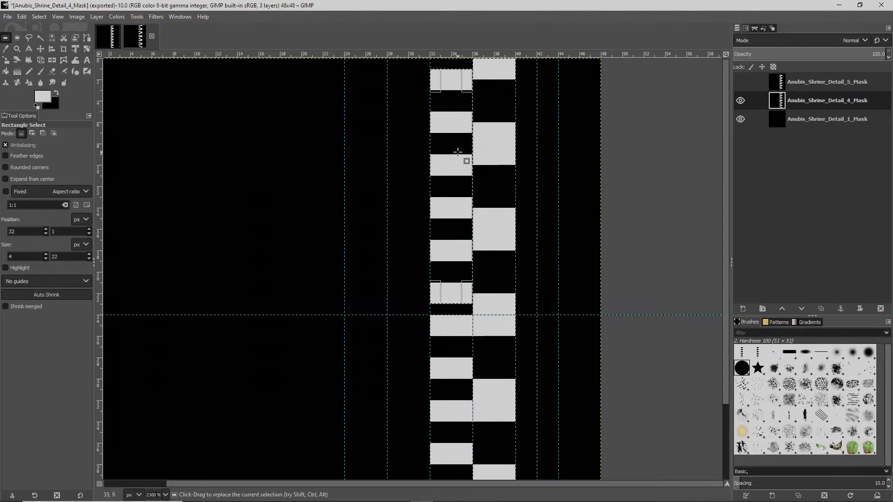
pyautogui.keyDown('ctrl'); pyautogui.scroll(-1, 546, 183); pyautogui.keyUp('ctrl')
pyautogui.click(423, 194)
pyautogui.click(740, 82)
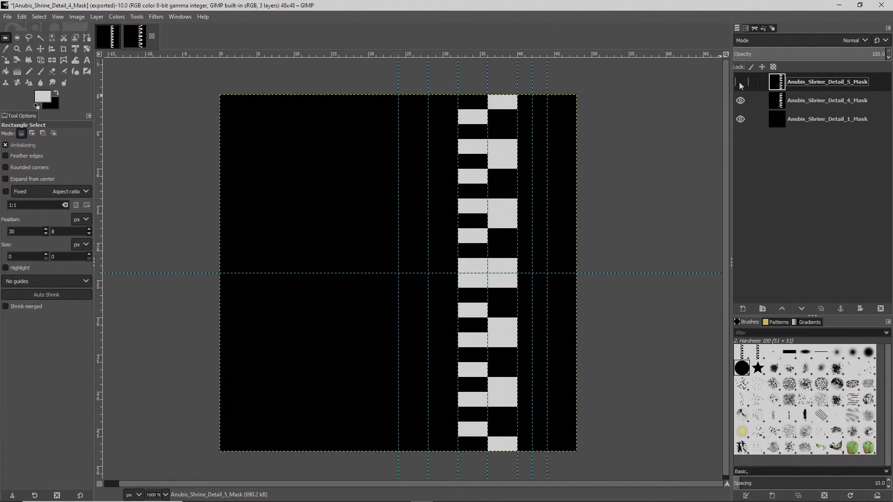
pyautogui.click(800, 100)
pyautogui.keyDown('ctrl'); pyautogui.scroll(2, 429, 219); pyautogui.keyUp('ctrl')
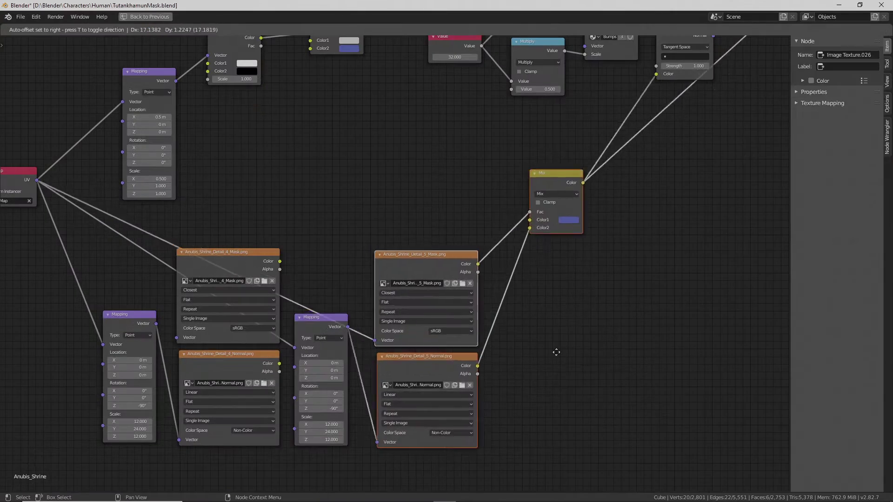
# Drop the moved Detail_4 and Detail_5 texture nodes into place in the shrine material
pyautogui.press('Escape')
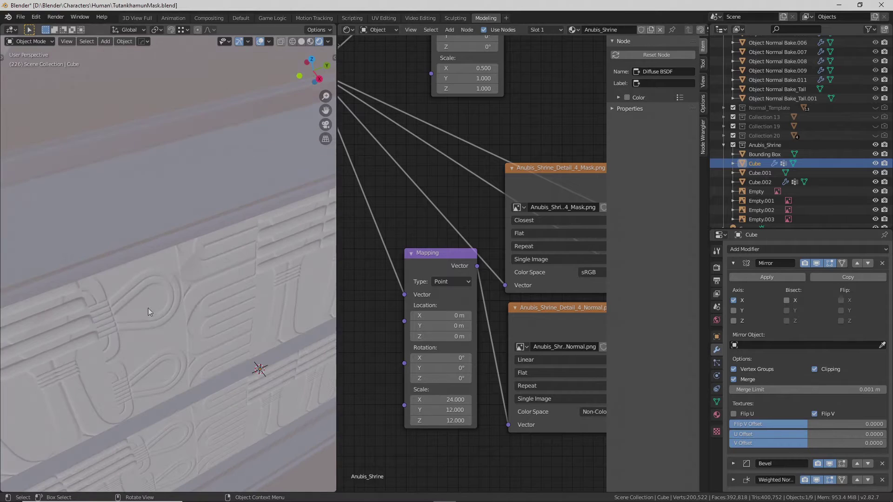
pyautogui.scroll(-2, 454, 407)
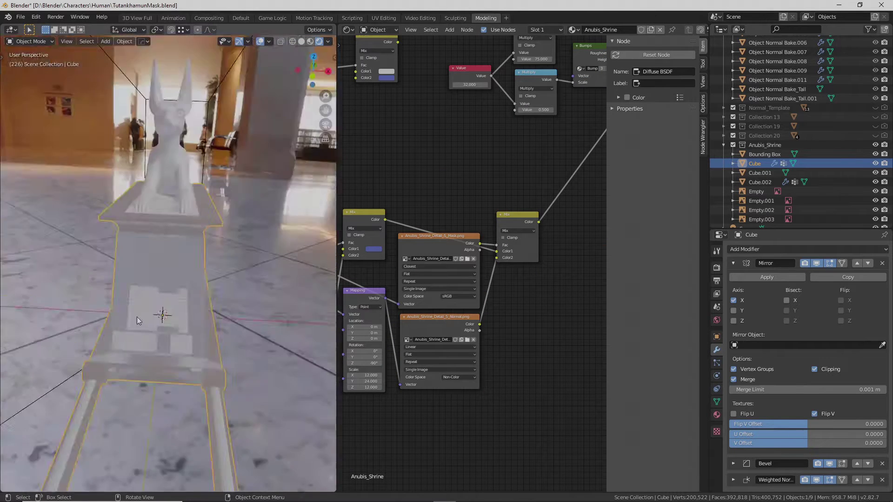
pyautogui.hotkey('shift', 'a')
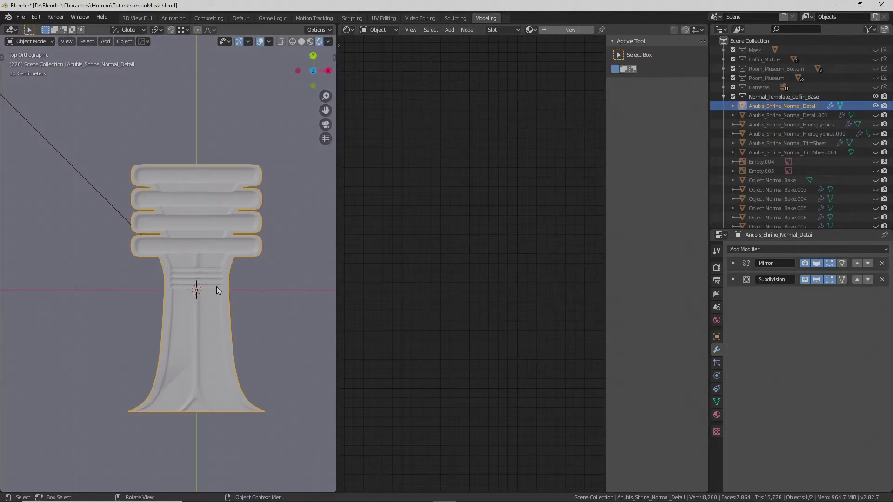
# Rotate the Anubis_Shrine_Normal_Detail piece 90° about Z, with the transform sidebar shown
pyautogui.press('n')
pyautogui.press('r')
pyautogui.press('z')
pyautogui.press('9')
pyautogui.press('0')
pyautogui.press('Return')
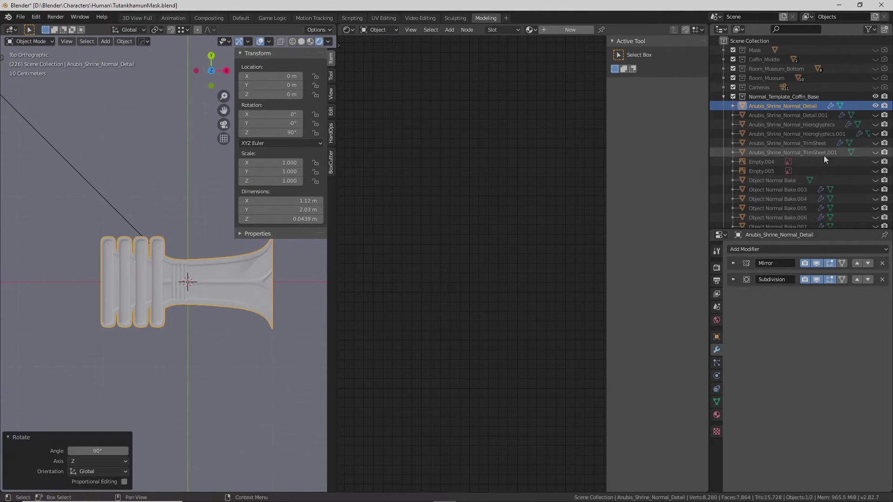
pyautogui.scroll(-2, 811, 133)
pyautogui.scroll(-4, 811, 134)
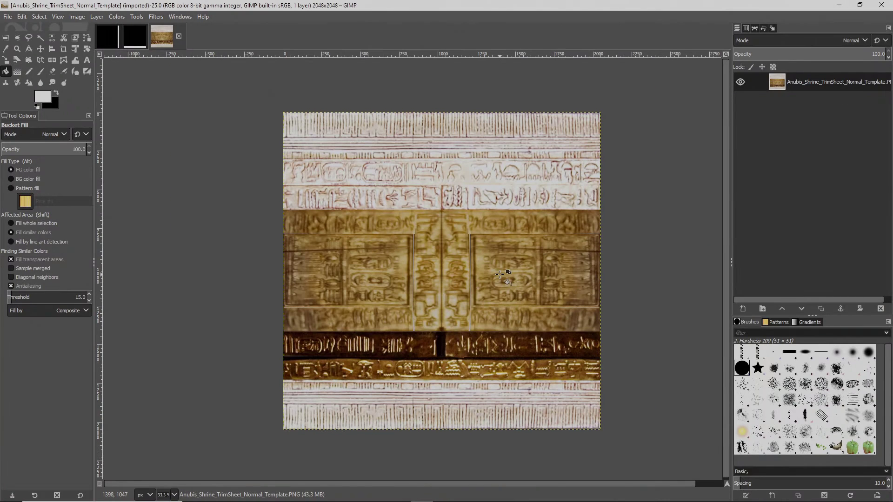
# Rotate the trim sheet 90° clockwise, then flip it horizontally and vertically
pyautogui.click(77, 16)
pyautogui.click(209, 116)
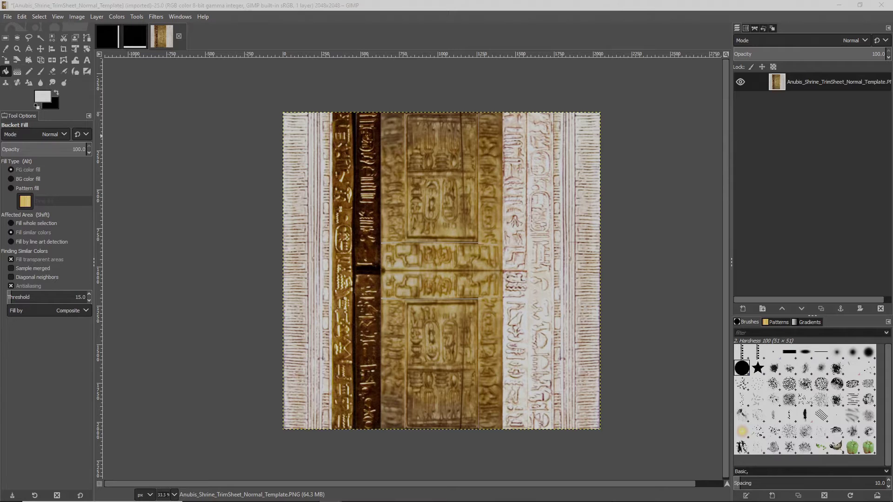
pyautogui.hotkey('shift', 'f')
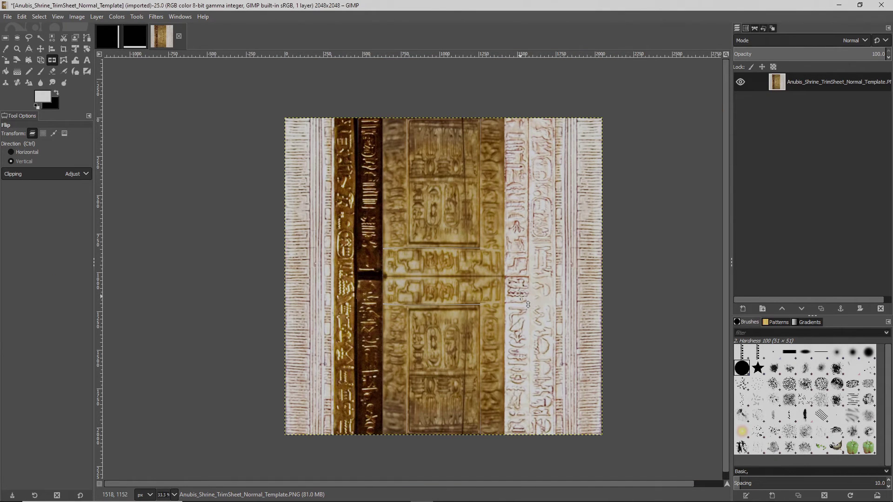
pyautogui.keyDown('ctrl'); pyautogui.scroll(1, 535, 306); pyautogui.keyUp('ctrl')
pyautogui.keyDown('ctrl'); pyautogui.scroll(-1, 345, 258); pyautogui.keyUp('ctrl')
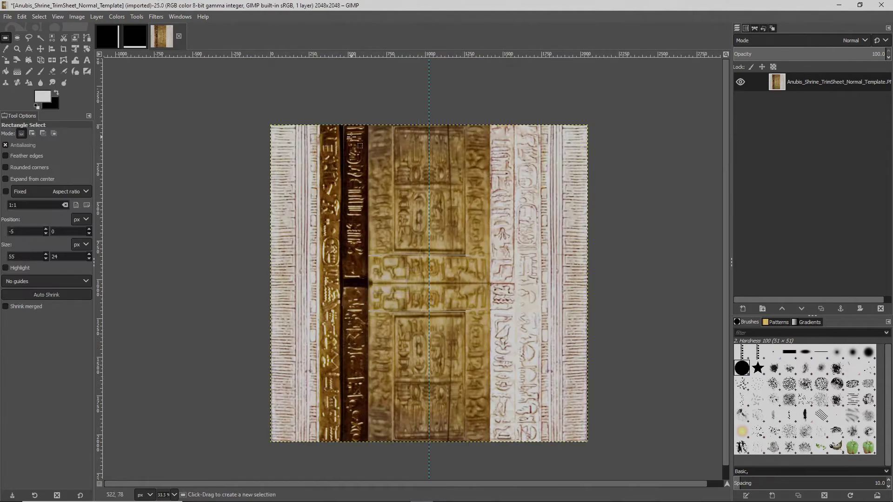
pyautogui.keyDown('ctrl'); pyautogui.scroll(4, 483, 243); pyautogui.keyUp('ctrl')
pyautogui.keyDown('ctrl'); pyautogui.scroll(-4, 482, 244); pyautogui.keyUp('ctrl')
pyautogui.keyDown('ctrl'); pyautogui.click(529, 349); pyautogui.keyUp('ctrl')
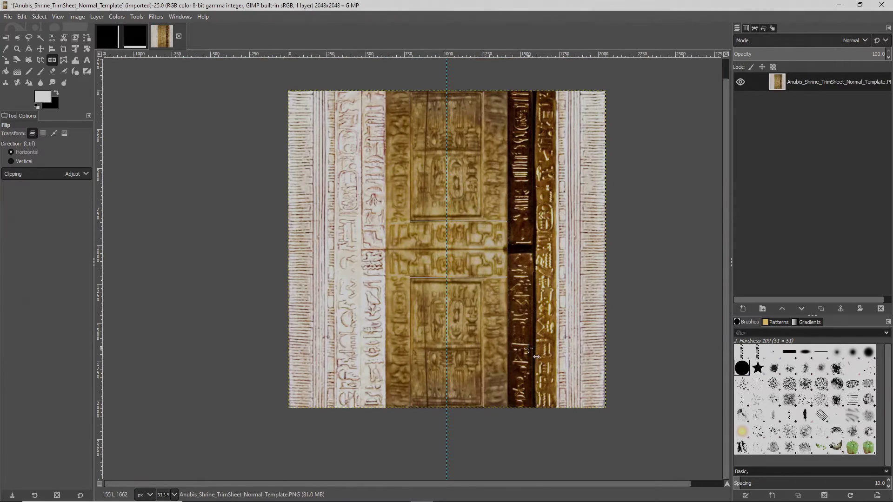
pyautogui.keyDown('ctrl'); pyautogui.click(624, 323); pyautogui.keyUp('ctrl')
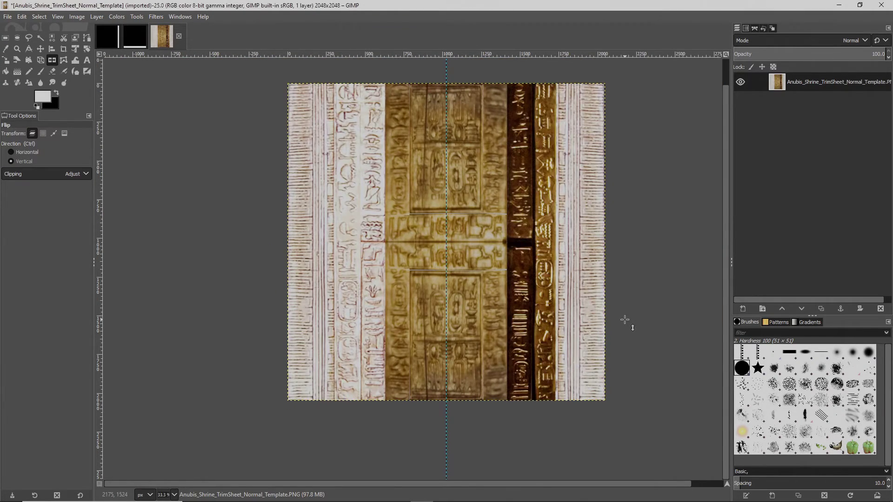
pyautogui.keyDown('ctrl'); pyautogui.scroll(3, 473, 379); pyautogui.keyUp('ctrl')
pyautogui.keyDown('ctrl'); pyautogui.scroll(-2, 473, 379); pyautogui.keyUp('ctrl')
pyautogui.keyDown('ctrl'); pyautogui.scroll(-2, 570, 291); pyautogui.keyUp('ctrl')
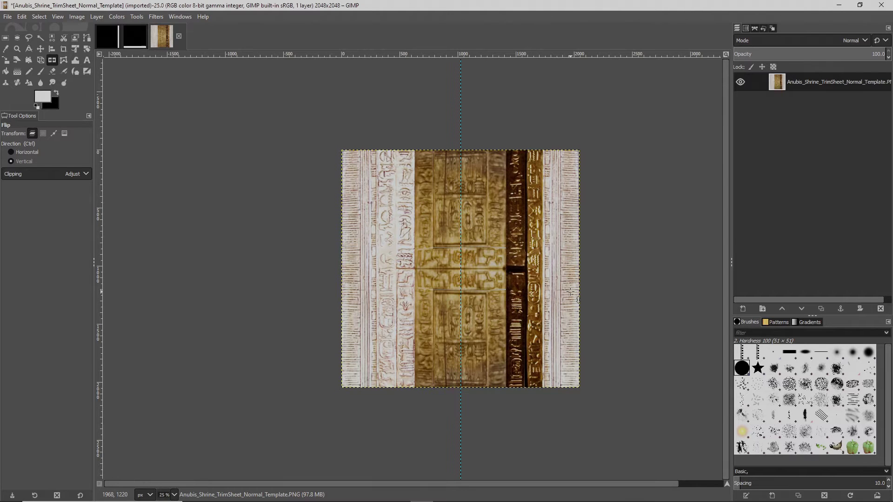
# Add a horizontal guide at 50% through the trim sheet's centre
pyautogui.click(77, 16)
pyautogui.click(196, 251)
pyautogui.keyDown('ctrl'); pyautogui.scroll(2, 639, 294); pyautogui.keyUp('ctrl')
pyautogui.keyDown('ctrl'); pyautogui.scroll(-2, 638, 294); pyautogui.keyUp('ctrl')
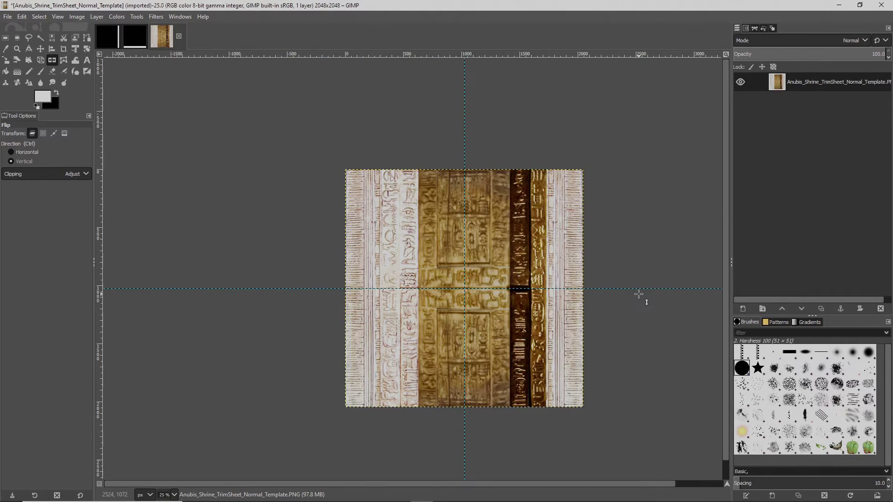
pyautogui.hotkey('ctrl', 'shift', 'f')
pyautogui.press('Return')
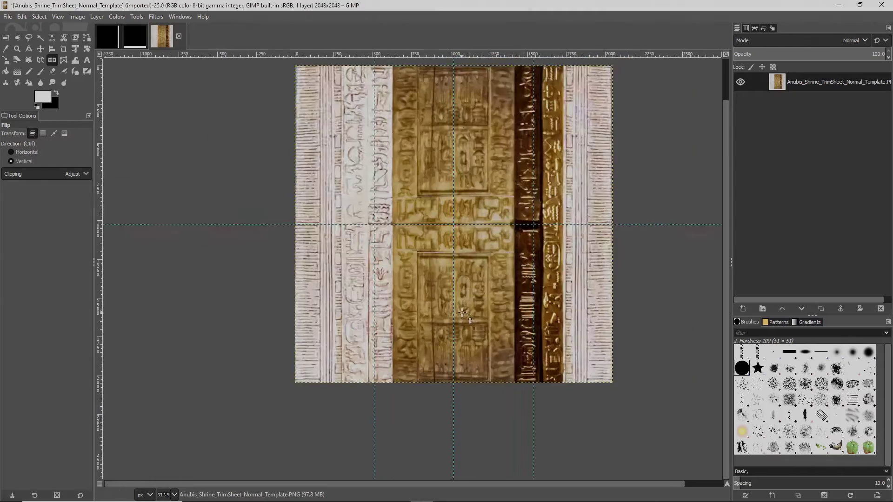
pyautogui.press('r')
pyautogui.keyDown('ctrl'); pyautogui.scroll(8, 462, 366); pyautogui.keyUp('ctrl')
pyautogui.keyDown('ctrl'); pyautogui.scroll(-7, 462, 365); pyautogui.keyUp('ctrl')
# Float the selected half of the trim sheet and scale it to 1024
pyautogui.keyDown('ctrl'); pyautogui.scroll(3, 451, 335); pyautogui.keyUp('ctrl')
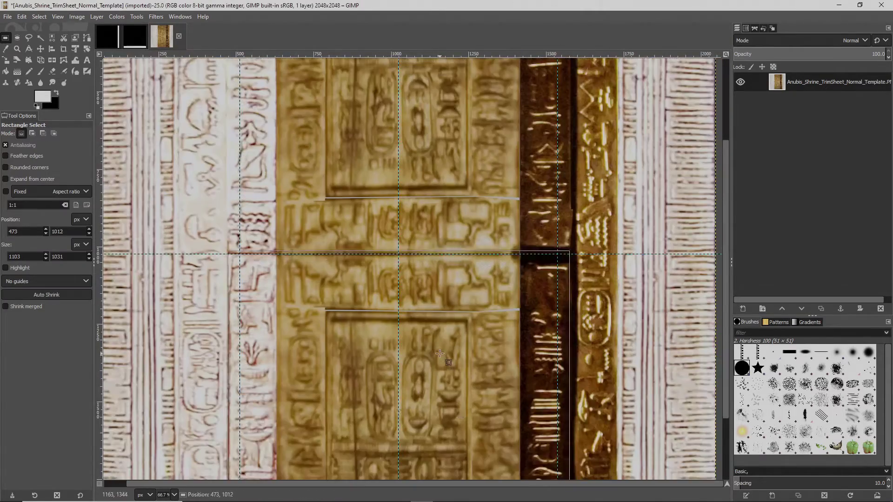
pyautogui.keyDown('ctrl'); pyautogui.scroll(-2, 447, 323); pyautogui.keyUp('ctrl')
pyautogui.hotkey('shift', 'ctrl', 'l')
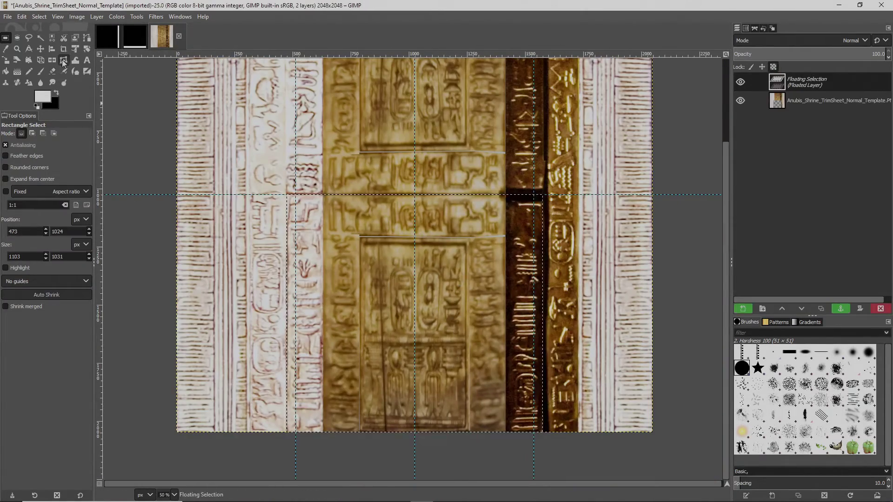
pyautogui.hotkey('shift', 's')
pyautogui.click(384, 313)
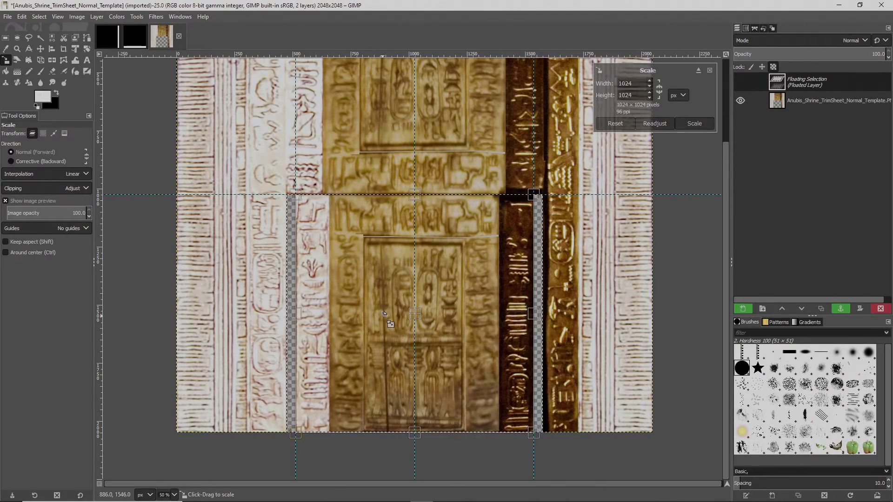
pyautogui.press('Return')
pyautogui.keyDown('ctrl'); pyautogui.scroll(-2, 384, 313); pyautogui.keyUp('ctrl')
# Copy the upper half of the trim sheet, paste it and scale the pasted piece
pyautogui.press('r')
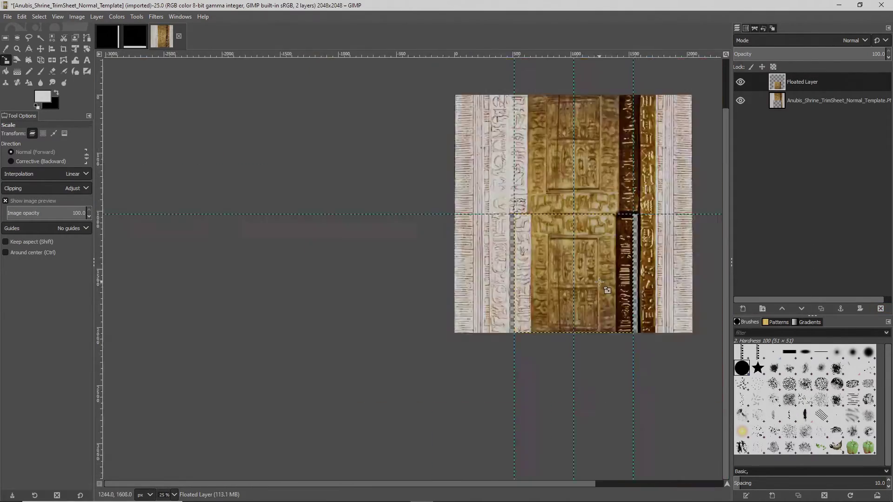
pyautogui.keyDown('ctrl'); pyautogui.scroll(2, 465, 279); pyautogui.keyUp('ctrl')
pyautogui.moveTo(382, 108); pyautogui.dragTo(656, 281)
pyautogui.keyDown('ctrl'); pyautogui.scroll(4, 516, 237); pyautogui.keyUp('ctrl')
pyautogui.keyDown('ctrl'); pyautogui.scroll(-5, 516, 238); pyautogui.keyUp('ctrl')
pyautogui.hotkey('shift', 'ctrl', 'l')
pyautogui.press('Return')
pyautogui.hotkey('shift', 's')
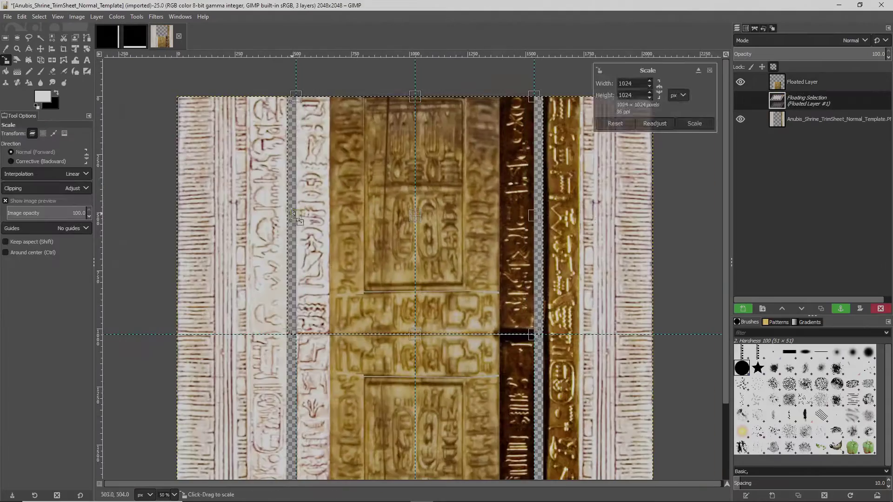
pyautogui.press('Return')
# Turn the pasted panel into its own layer and move it down and right
pyautogui.hotkey('shift', 'ctrl', 'n')
pyautogui.keyDown('ctrl'); pyautogui.scroll(-1, 549, 175); pyautogui.keyUp('ctrl')
pyautogui.press('m')
pyautogui.moveTo(487, 161); pyautogui.dragTo(566, 320)
pyautogui.keyDown('ctrl'); pyautogui.scroll(1, 566, 320); pyautogui.keyUp('ctrl')
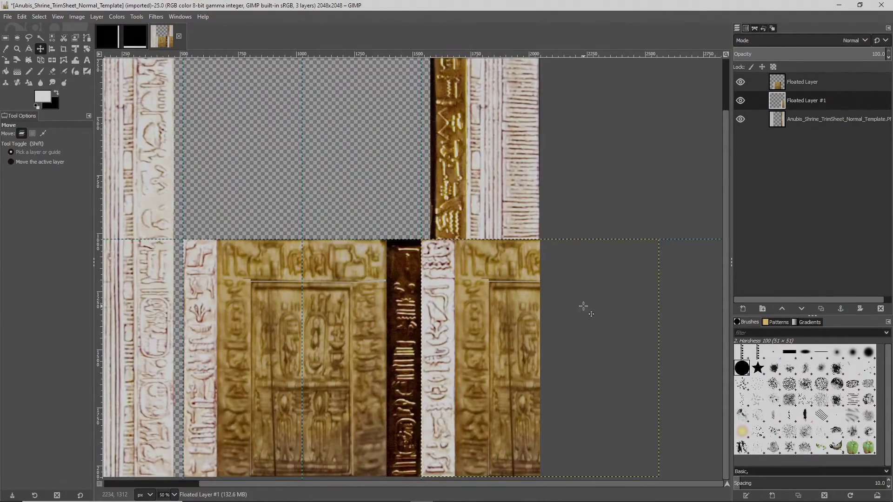
pyautogui.keyDown('ctrl'); pyautogui.scroll(-1, 566, 320); pyautogui.keyUp('ctrl')
pyautogui.keyDown('ctrl'); pyautogui.scroll(3, 566, 319); pyautogui.keyUp('ctrl')
pyautogui.keyDown('ctrl'); pyautogui.scroll(-2, 566, 319); pyautogui.keyUp('ctrl')
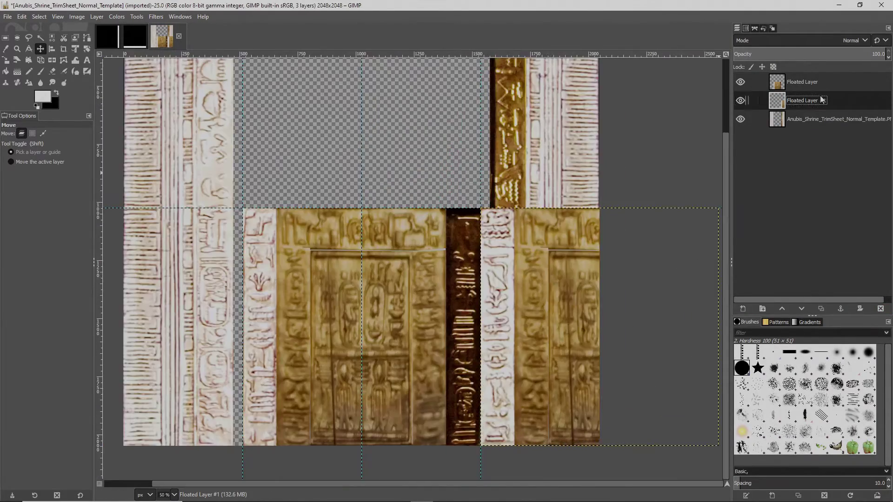
# Cut the narrow dark hieroglyph strip, paste it beside the other dark band, flip and anchor it
pyautogui.hotkey('shift', 'ctrl', 'n')
pyautogui.press('r')
pyautogui.moveTo(258, 163)
pyautogui.mouseDown()
pyautogui.moveTo(302, 341)
pyautogui.moveTo(306, 480)
pyautogui.mouseUp()
pyautogui.keyDown('ctrl'); pyautogui.scroll(-1, 438, 295); pyautogui.keyUp('ctrl')
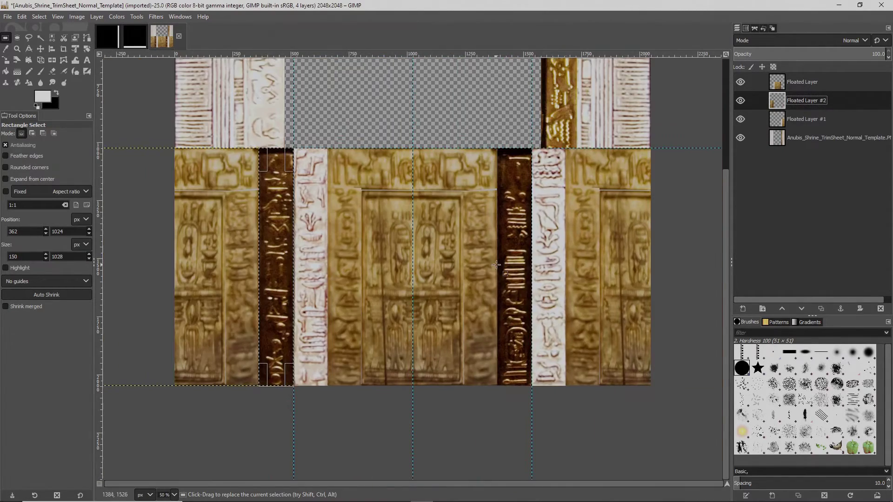
pyautogui.hotkey('ctrl', 'x')
pyautogui.hotkey('ctrl', 'v')
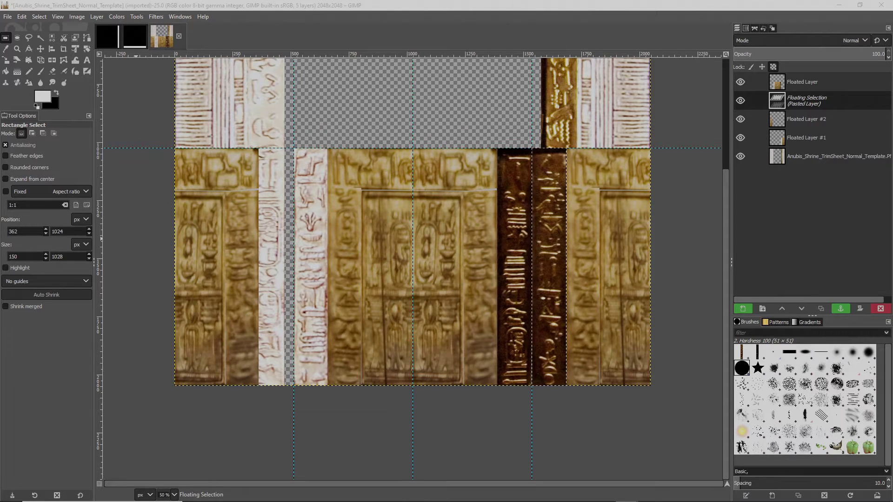
pyautogui.hotkey('shift', 'f')
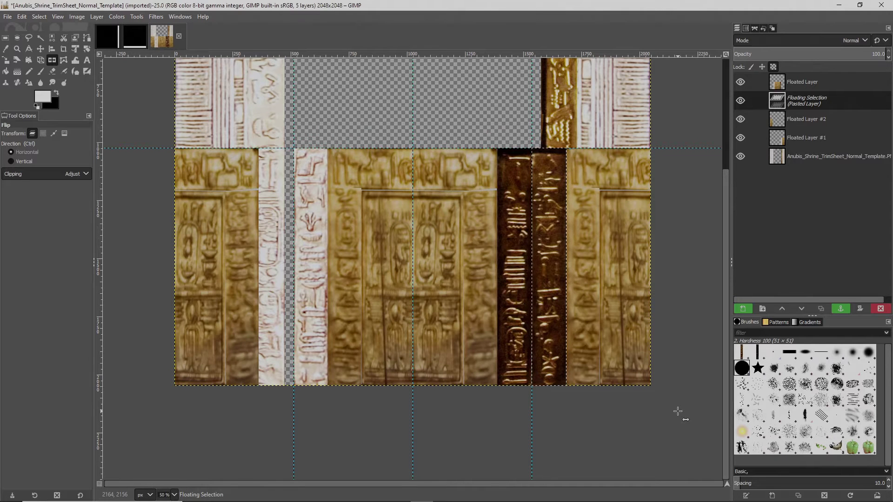
pyautogui.hotkey('ctrl', 'h')
pyautogui.press('m')
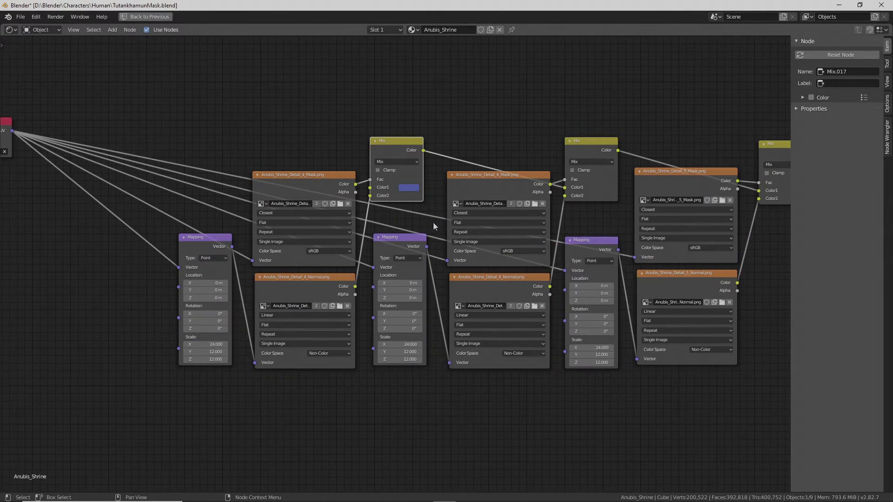
# Select the Anubis_Shrine_Detail_4_Normal.png node and switch the left area to a 3D Viewport
pyautogui.hotkey('ctrl', 'space')
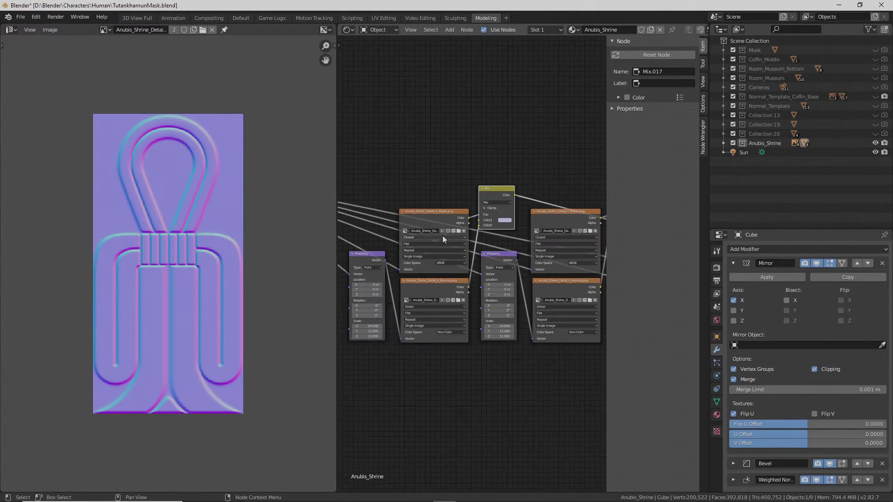
pyautogui.hotkey('ctrl', 'space')
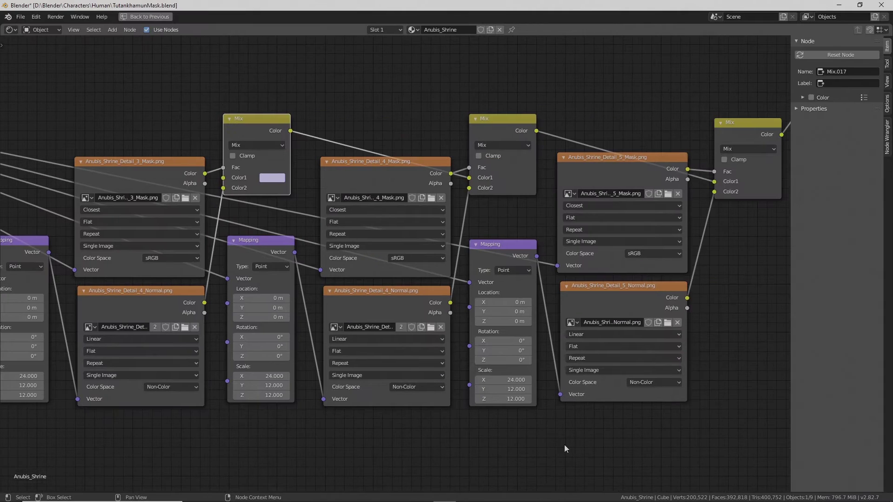
pyautogui.click(366, 313)
pyautogui.hotkey('ctrl', 'space')
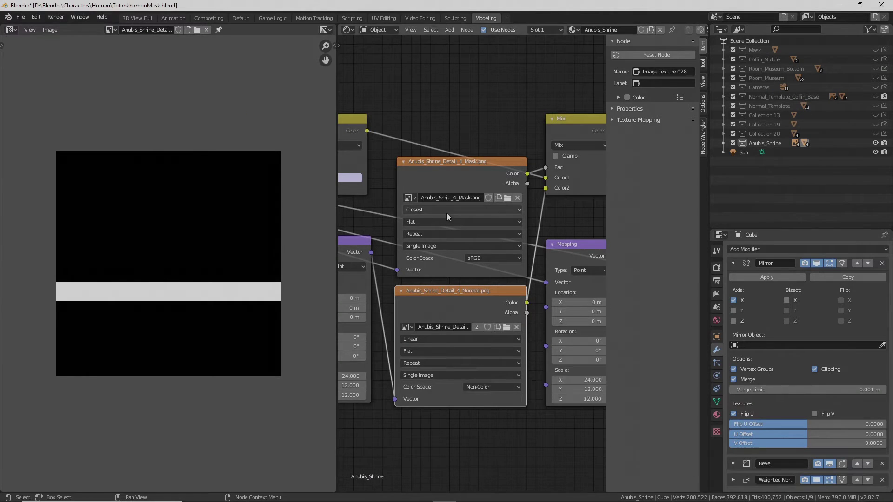
pyautogui.scroll(-2, 445, 204)
pyautogui.click(10, 30)
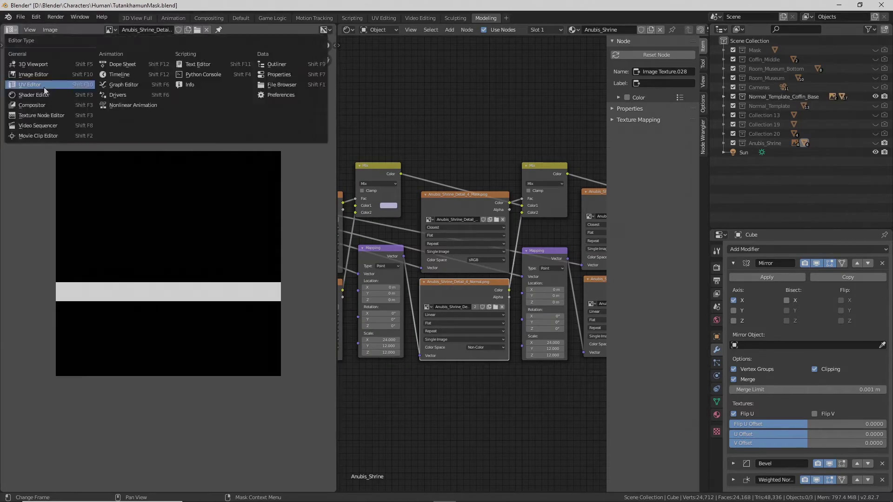
pyautogui.click(20, 47)
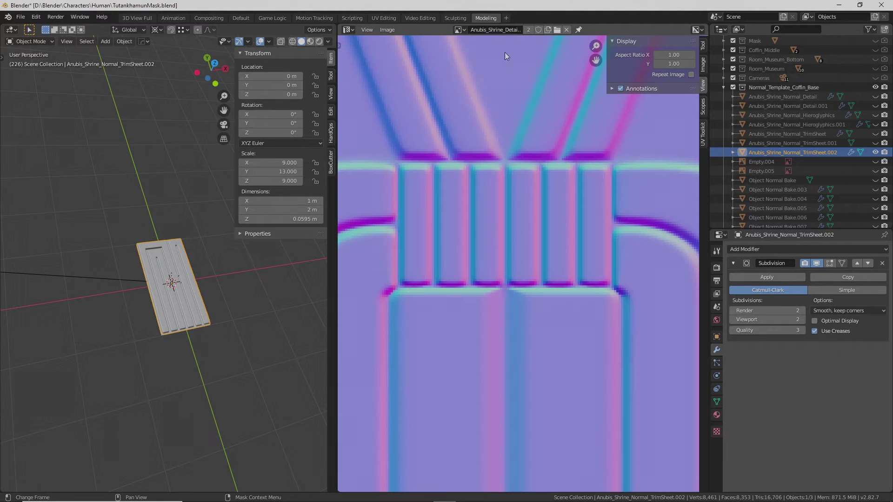
# Create a blank bake image and add a fresh 2 m by 1 m bake plane
pyautogui.click(388, 29)
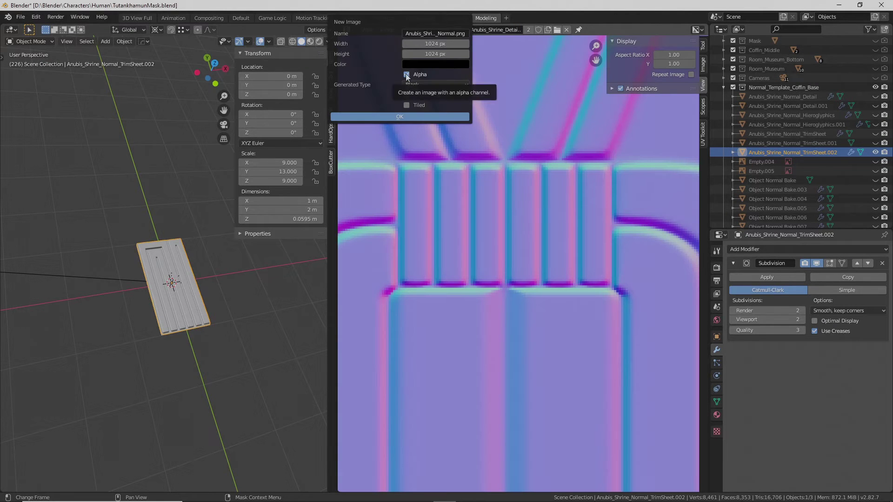
pyautogui.click(399, 116)
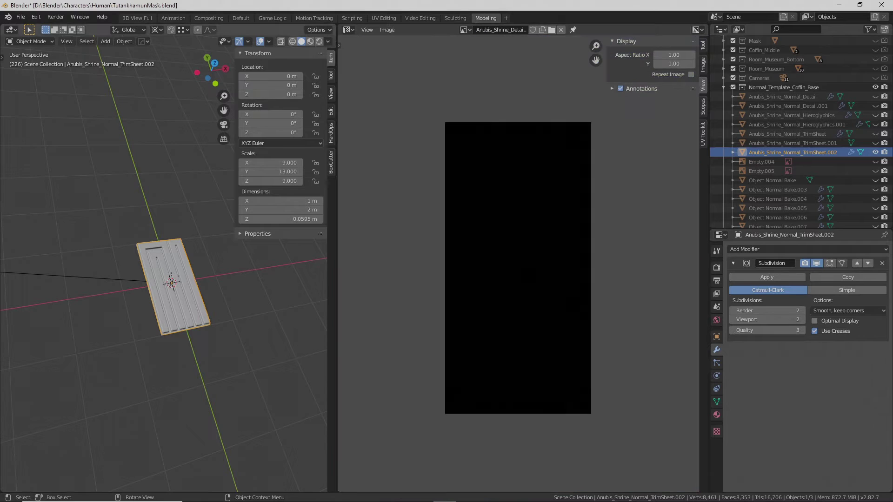
pyautogui.click(348, 30)
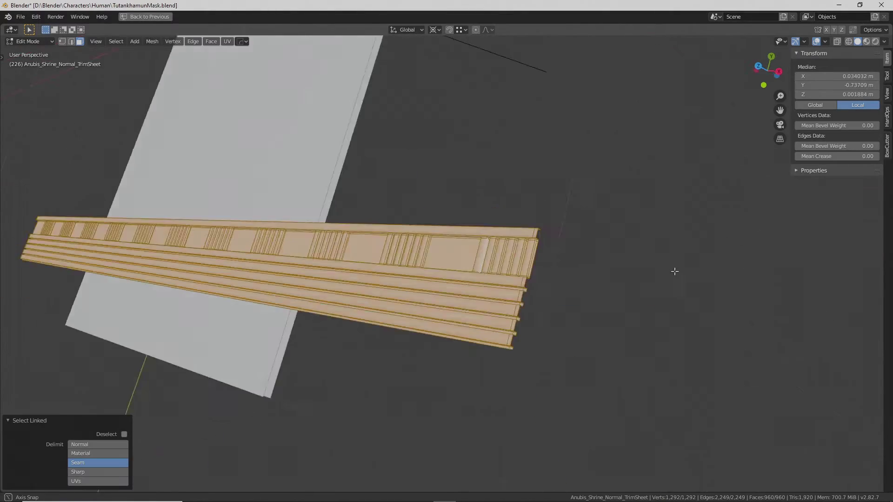
pyautogui.moveTo(674, 269)
pyautogui.mouseDown(button='middle')
pyautogui.moveTo(411, 325)
pyautogui.moveTo(255, 322)
pyautogui.moveTo(566, 300)
pyautogui.moveTo(367, 297)
pyautogui.mouseUp(button='middle')
pyautogui.hotkey('ctrl', 'l')
pyautogui.press('1')
pyautogui.press('Tab')
pyautogui.press('KP_7')
pyautogui.click(462, 314)
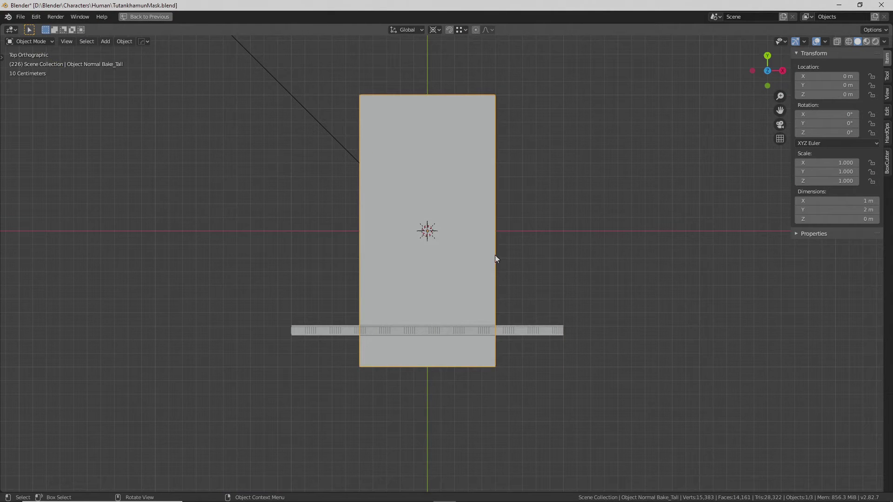
pyautogui.moveTo(495, 255)
pyautogui.mouseDown(button='middle')
pyautogui.moveTo(344, 355)
pyautogui.moveTo(484, 344)
pyautogui.moveTo(813, 160)
pyautogui.moveTo(358, 297)
pyautogui.moveTo(483, 384)
pyautogui.mouseUp(button='middle')
# Snap the trim strip to the origin and stretch it along Y
pyautogui.hotkey('ctrl', 'space')
pyautogui.hotkey('shift', 's')
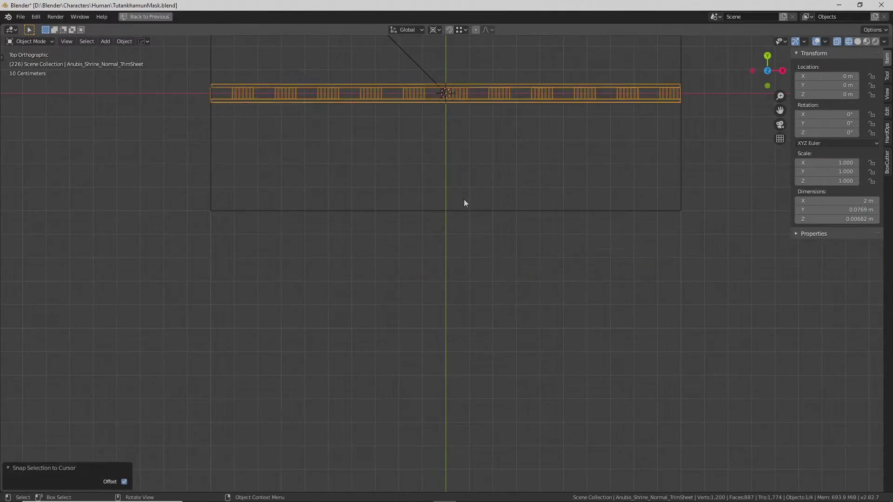
pyautogui.press('KP_7')
pyautogui.press('s')
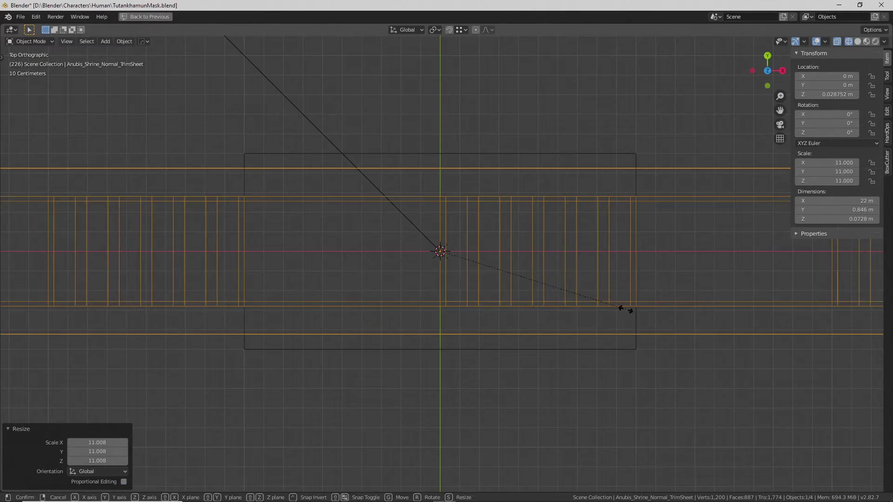
pyautogui.press('y')
pyautogui.click(414, 261)
pyautogui.hotkey('shift', 'z')
pyautogui.press('KP_3')
pyautogui.scroll(8, 585, 271)
pyautogui.moveTo(586, 270); pyautogui.dragTo(385, 302, button='middle')
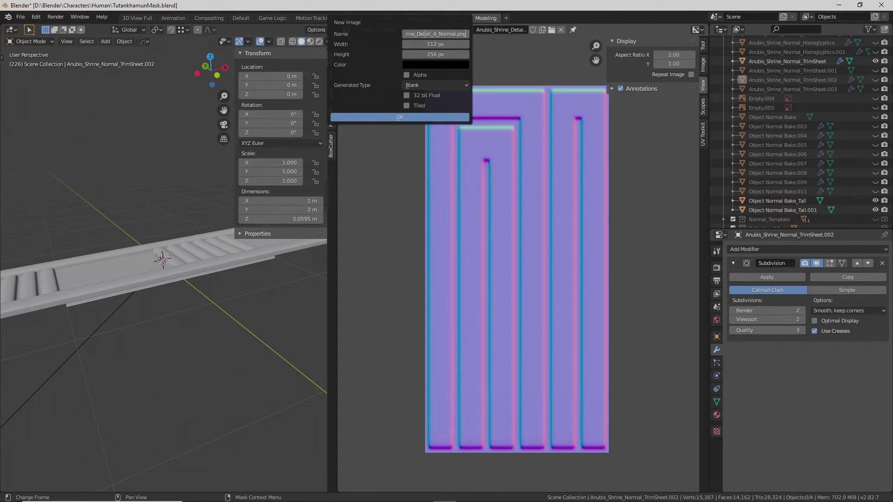
# Confirm the 512×256 image and bake the strip's normals into it with Selected to Active
pyautogui.press('Return')
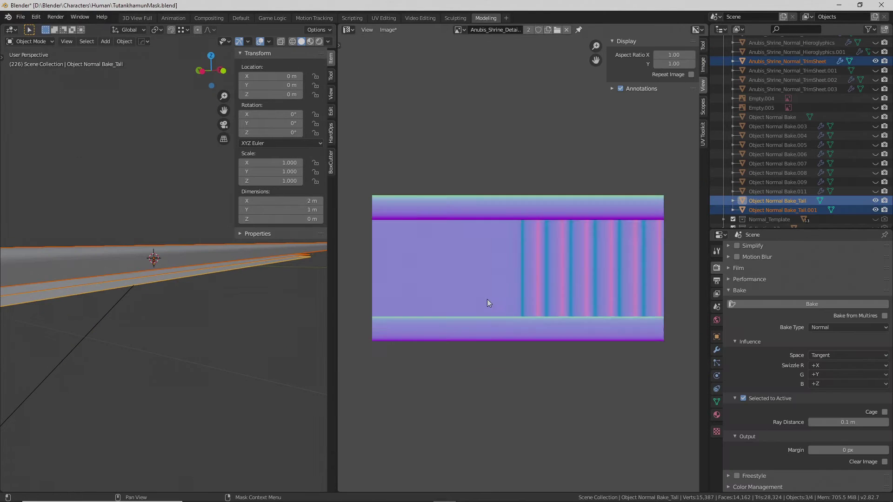
pyautogui.click(388, 29)
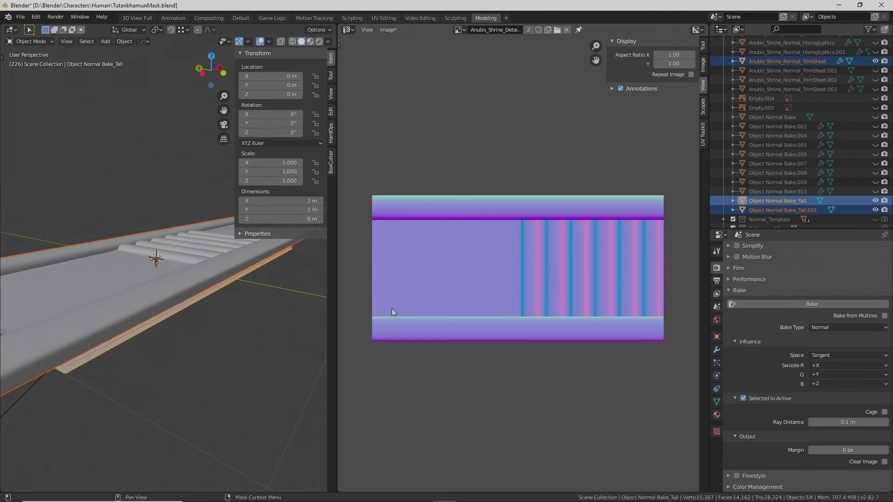
pyautogui.keyDown('shift'); pyautogui.click(261, 285); pyautogui.keyUp('shift')
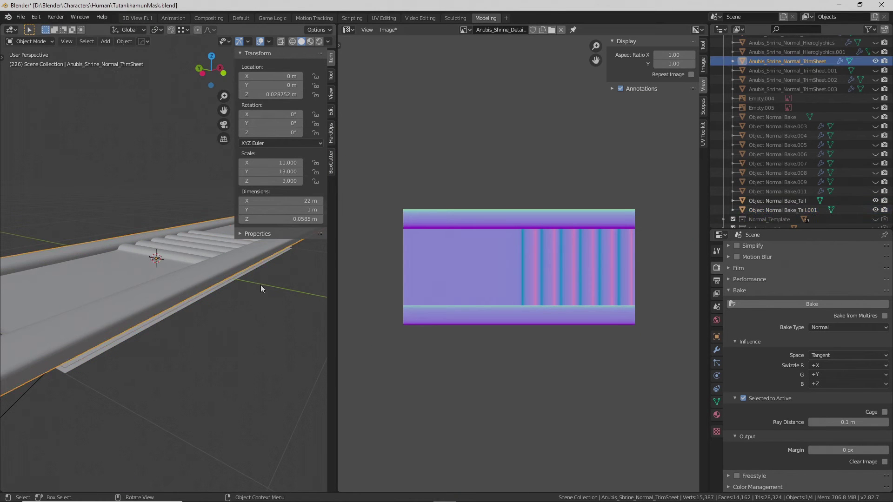
pyautogui.hotkey('ctrl', 'space')
pyautogui.press('Tab')
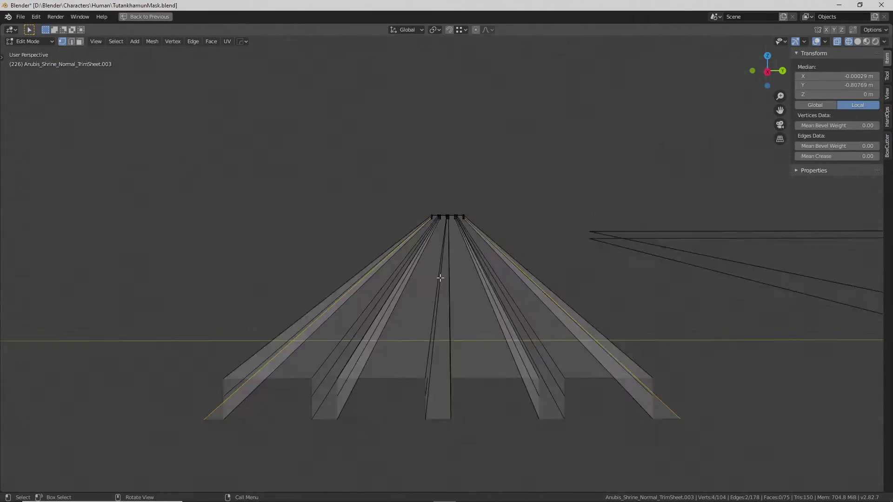
# Bake the first ridged trim piece's normals into a new 256 px image
pyautogui.press('KP_7')
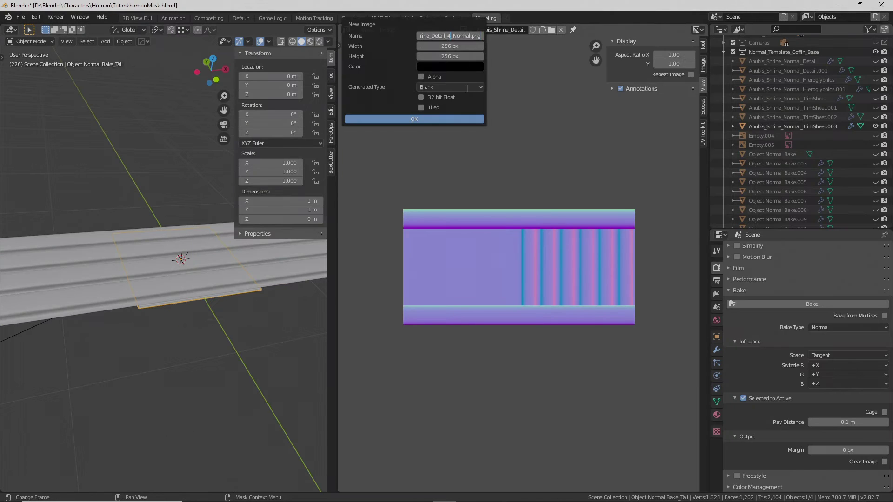
pyautogui.press('Return')
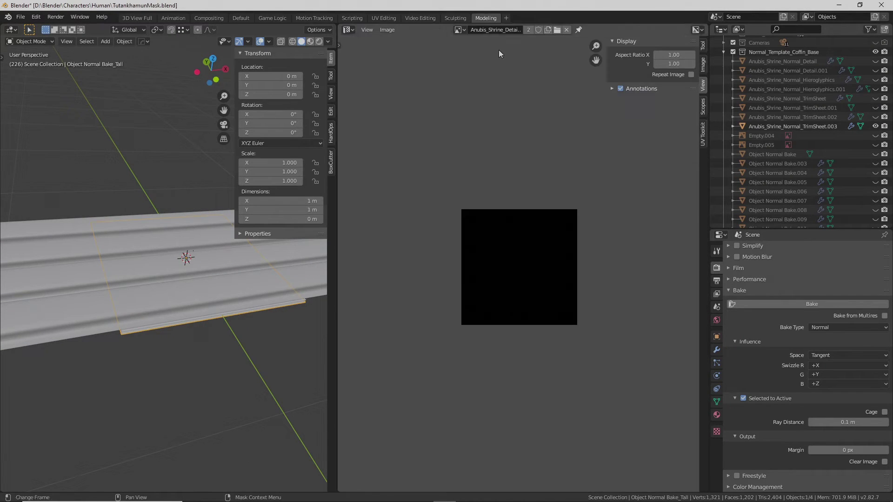
pyautogui.scroll(4, 529, 280)
pyautogui.click(387, 29)
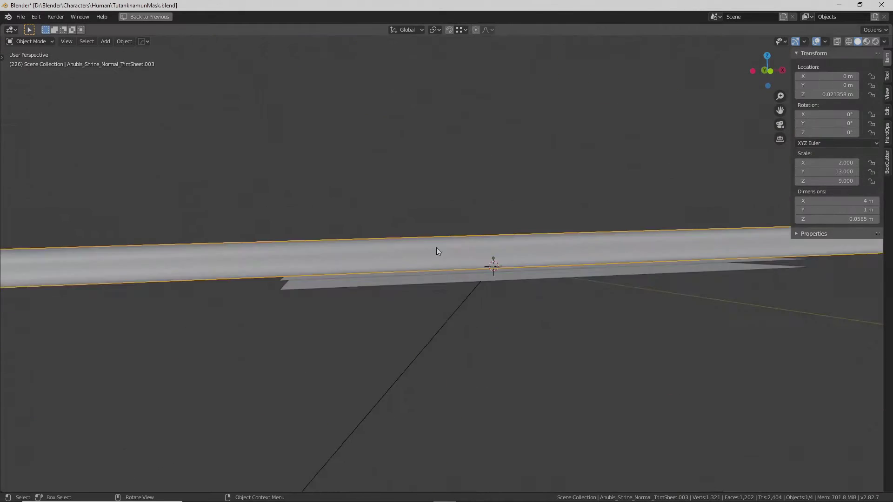
# Bake the second trim piece's normals into another new 256 px image
pyautogui.hotkey('shift', 's')
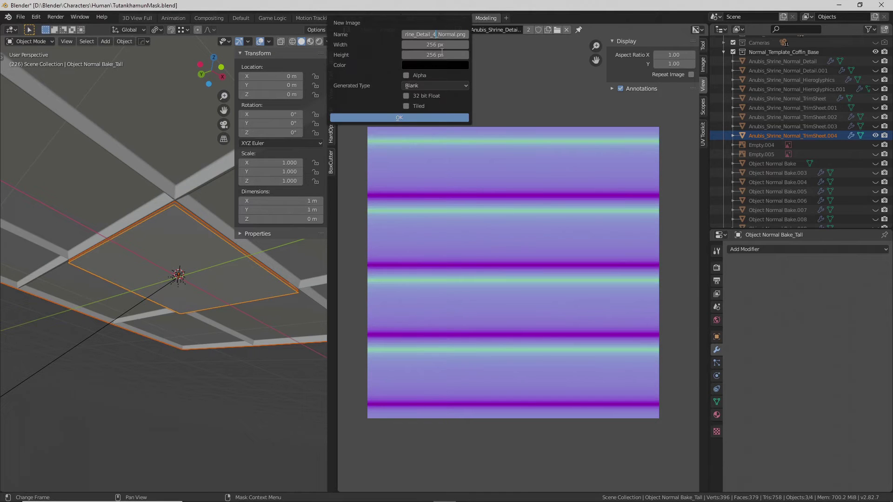
pyautogui.click(399, 117)
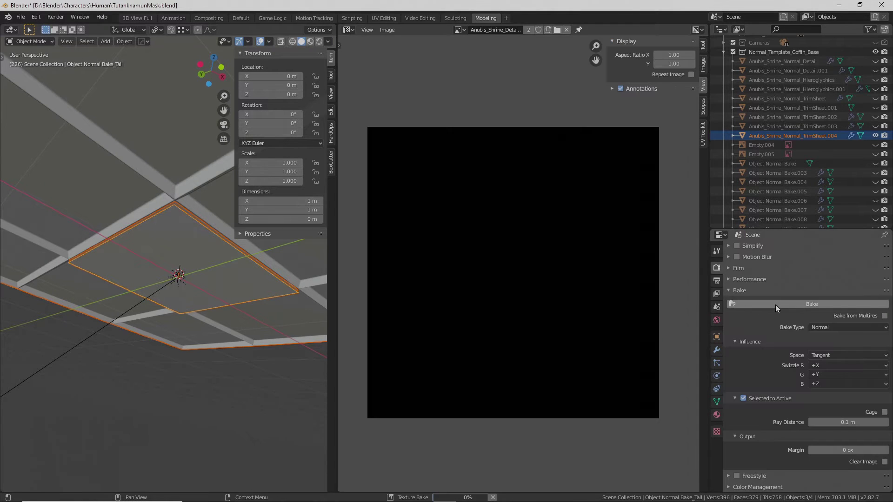
pyautogui.click(775, 305)
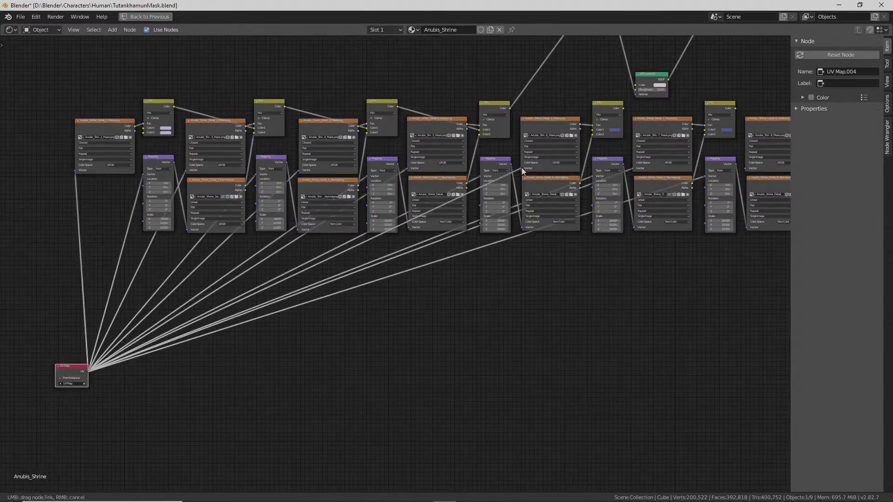
# Frame the whole node tree, then scale the selected shrine UV islands onto the trim strips
pyautogui.moveTo(523, 172); pyautogui.dragTo(523, 225, button='middle')
pyautogui.scroll(-4, 353, 223)
pyautogui.press('b')
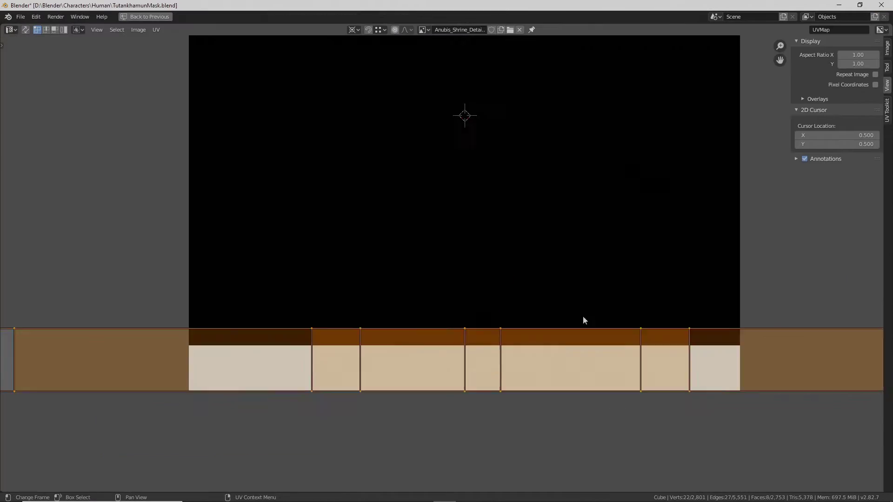
pyautogui.scroll(-2, 800, 330)
pyautogui.scroll(5, 550, 345)
pyautogui.press('s')
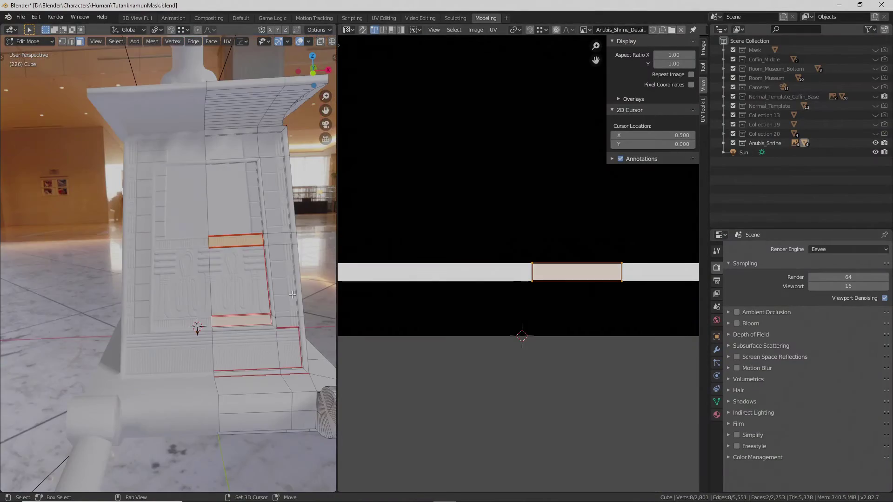
# Slide the selected UV faces left along the strip and select their linked faces
pyautogui.press('g')
pyautogui.press('x')
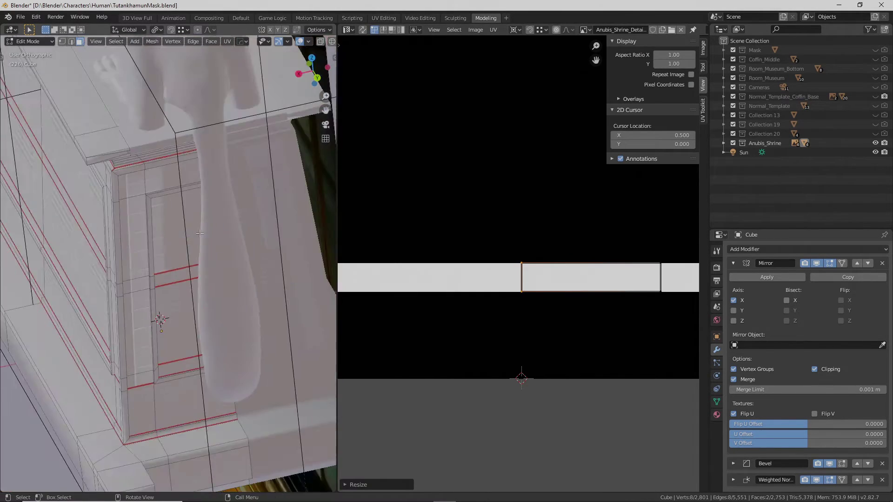
pyautogui.hotkey('ctrl', 'l')
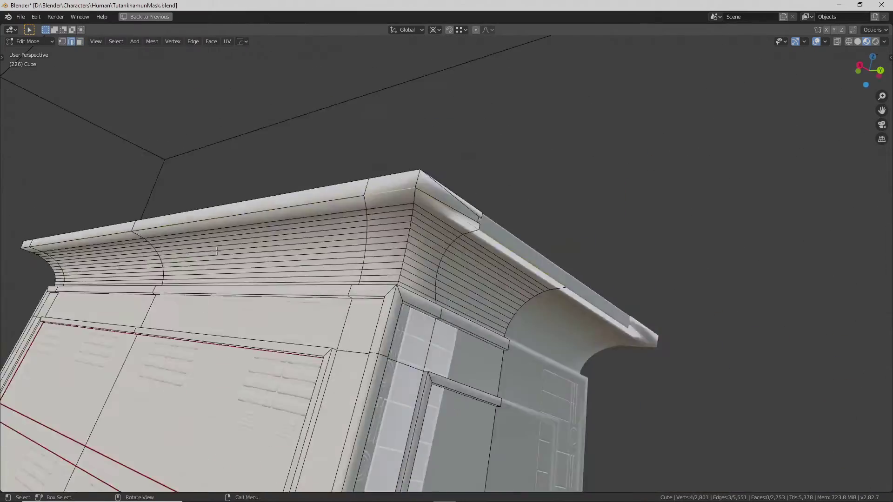
# Move the selected cornice vertices along the X axis, viewing from below
pyautogui.moveTo(216, 251); pyautogui.dragTo(384, 268, button='middle')
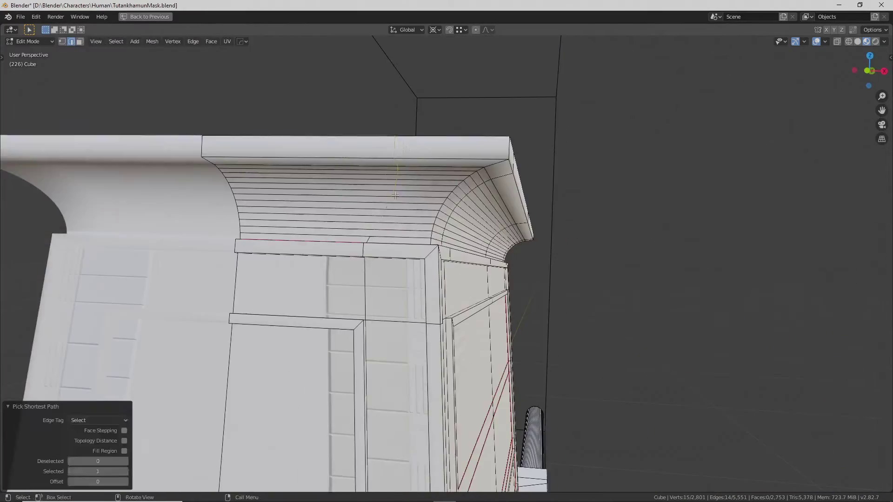
pyautogui.moveTo(417, 307); pyautogui.dragTo(524, 290, button='middle')
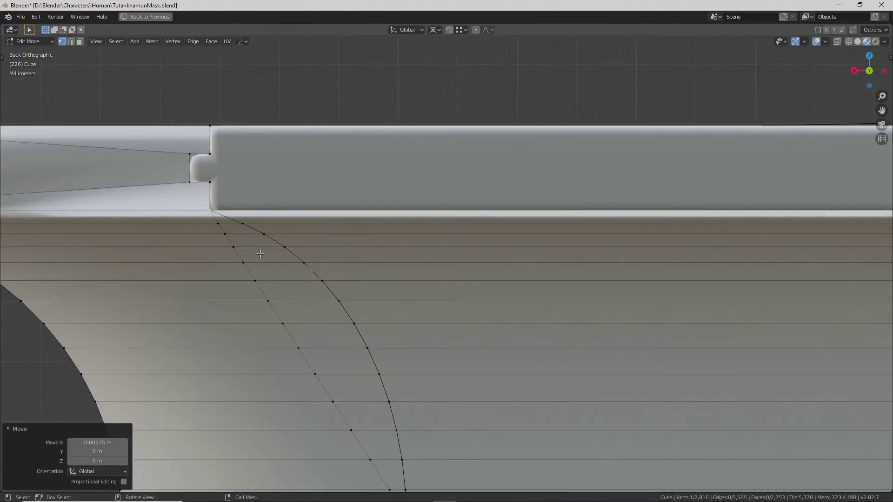
pyautogui.moveTo(260, 254); pyautogui.dragTo(418, 290, button='middle')
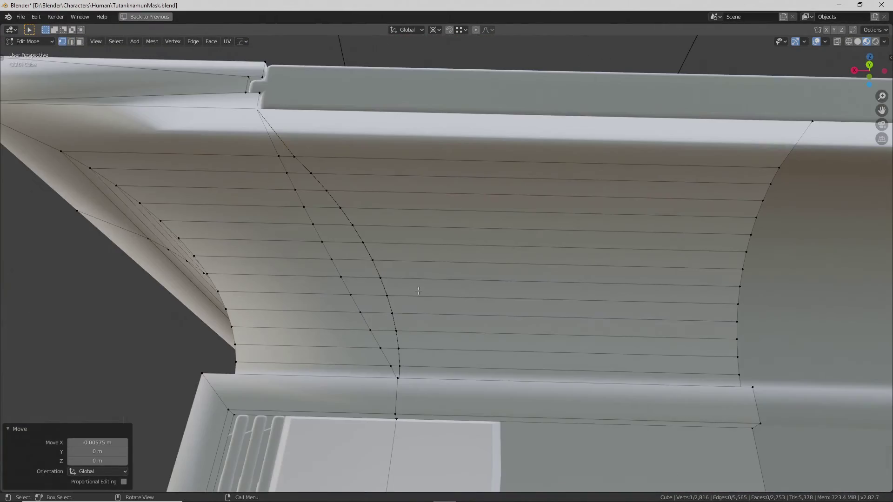
pyautogui.press('g')
pyautogui.press('x')
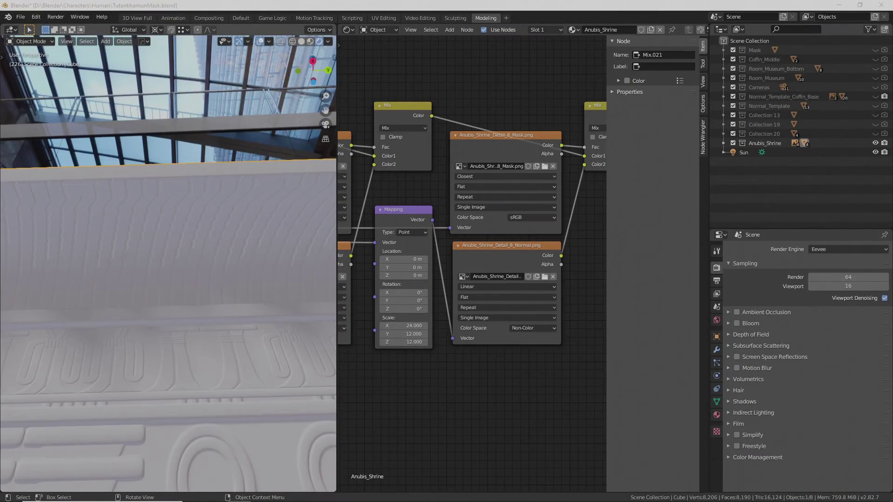
# Load another trim image for the cornice UVs and render the gold shrine
pyautogui.hotkey('ctrl', 'alt', 'space')
pyautogui.moveTo(469, 275)
pyautogui.mouseDown(button='middle')
pyautogui.moveTo(512, 195)
pyautogui.moveTo(471, 243)
pyautogui.moveTo(478, 140)
pyautogui.mouseUp(button='middle')
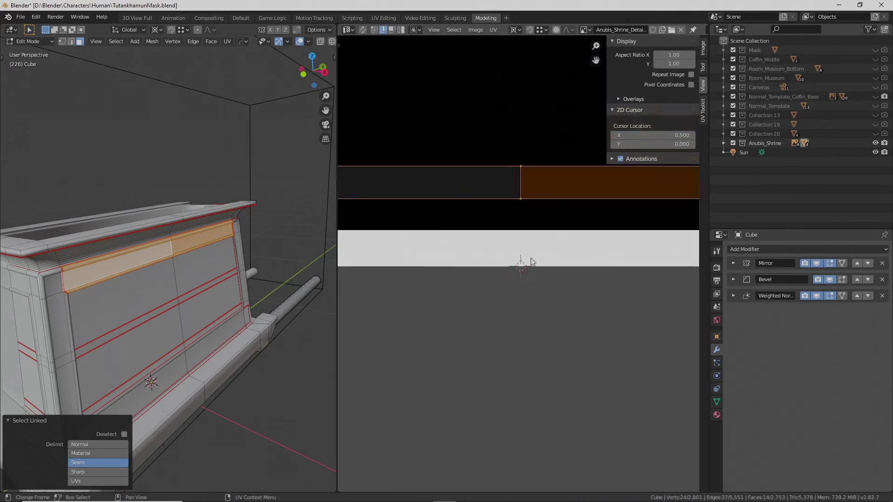
pyautogui.click(586, 29)
pyautogui.click(632, 122)
pyautogui.hotkey('ctrl', 'space')
pyautogui.scroll(-1, 535, 252)
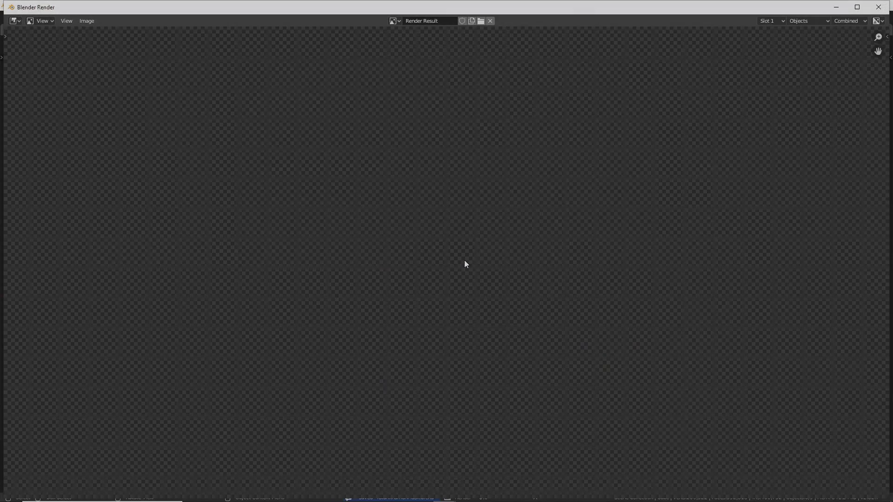
pyautogui.press('Return')
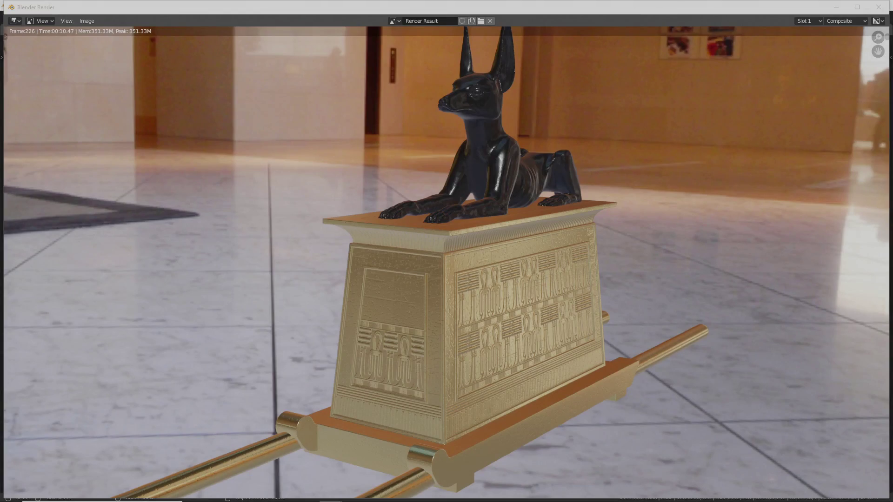